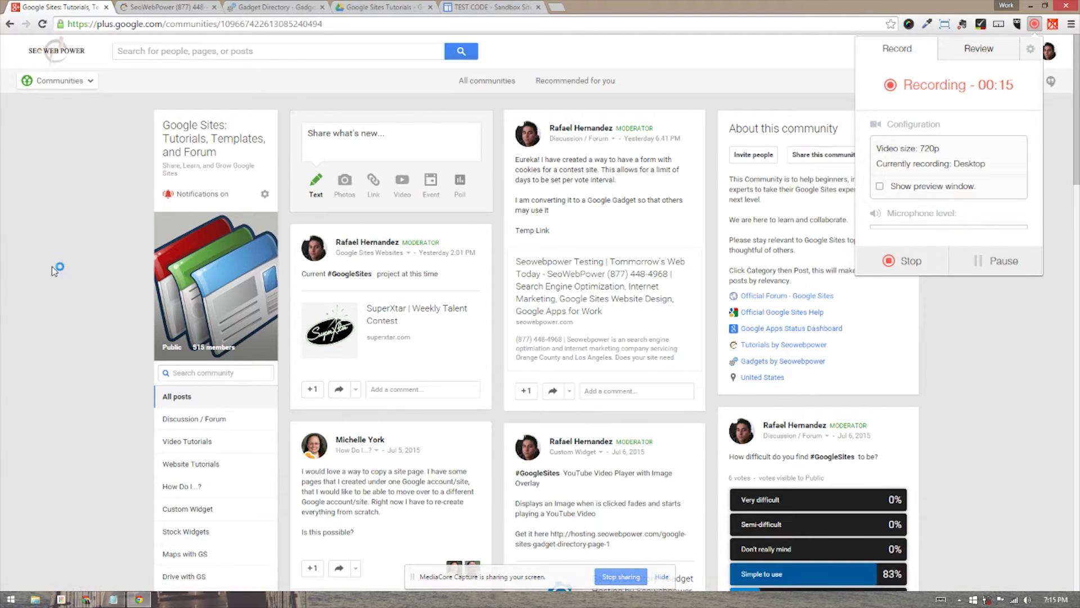
# - Switch from the Google+ community tab to the SeoWebPower home page
pyautogui.hotkey('ctrl', 'Tab')
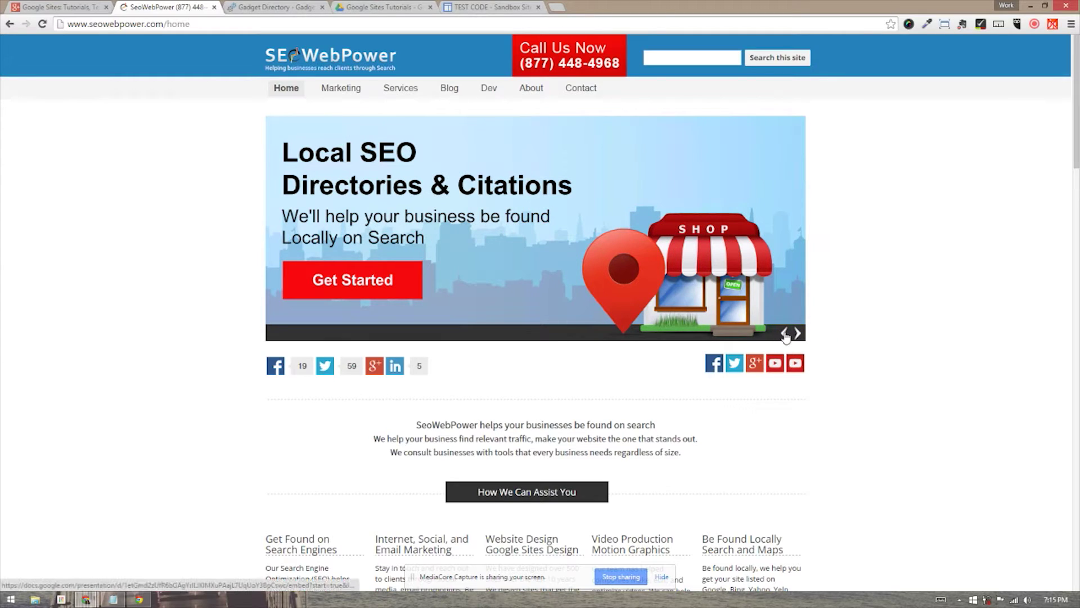
# - Cycle the home page slider back and forth, then switch to the Sandbox Site's TEST CODE page
pyautogui.click(785, 334)
pyautogui.click(798, 334)
pyautogui.click(798, 334)
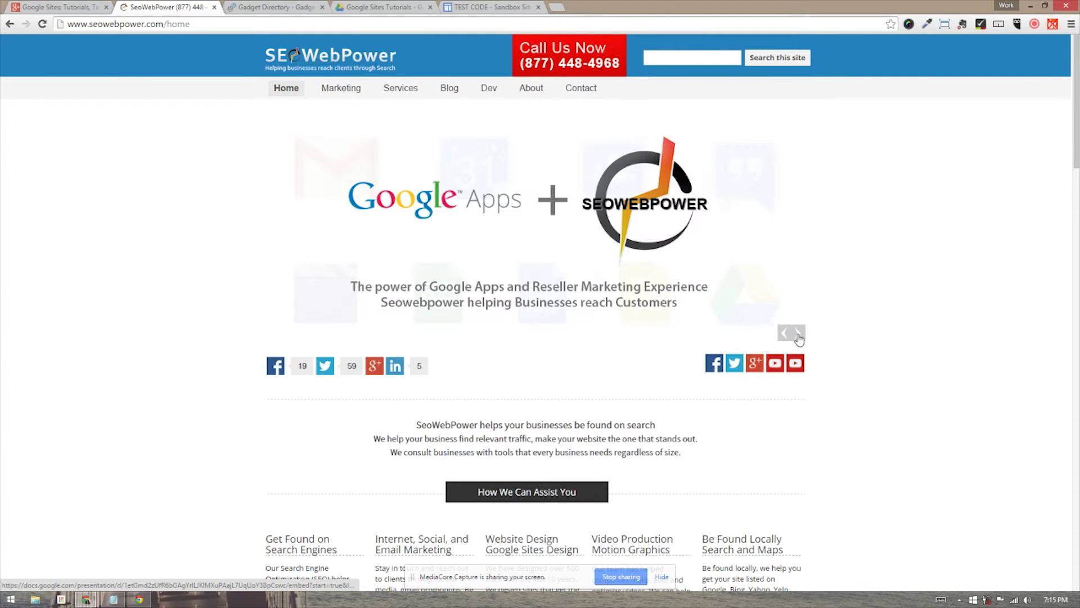
pyautogui.click(785, 334)
pyautogui.click(785, 334)
pyautogui.click(786, 334)
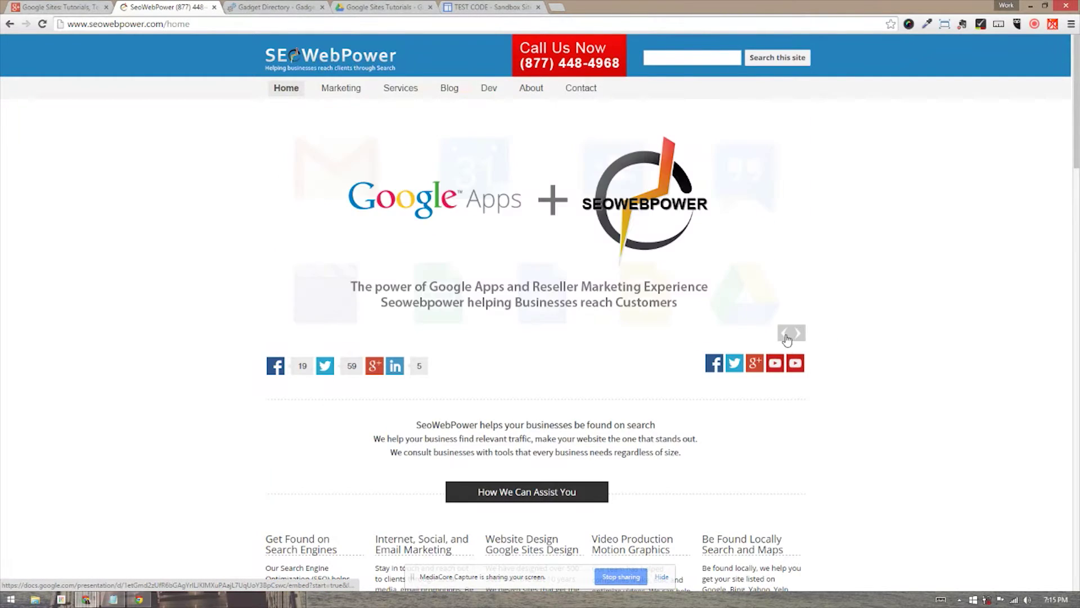
pyautogui.click(461, 5)
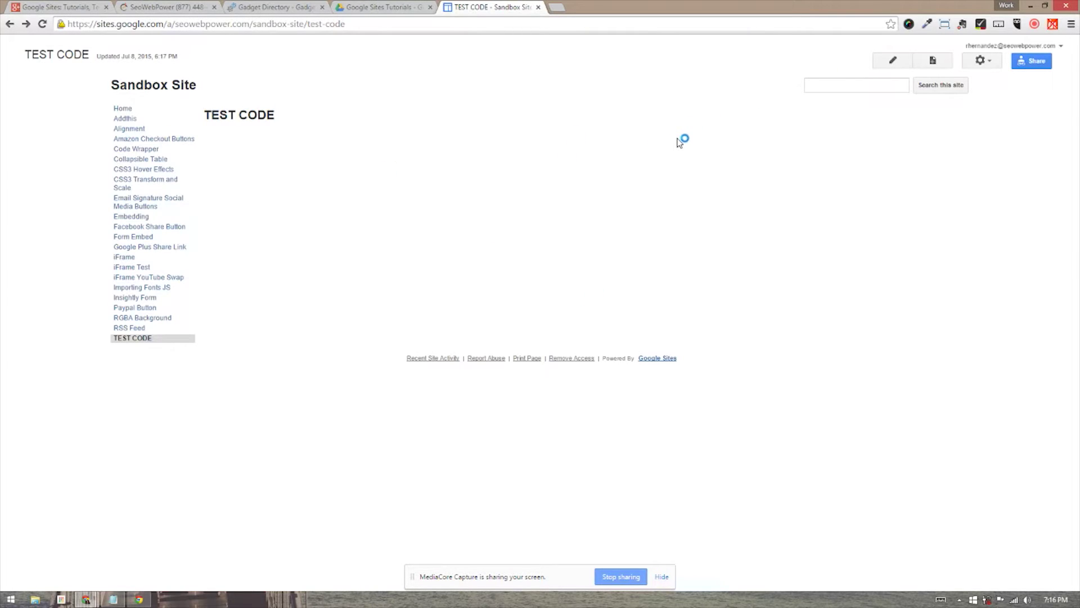
# - Put the TEST CODE page into edit mode and return to the Google+ community tab
pyautogui.click(896, 62)
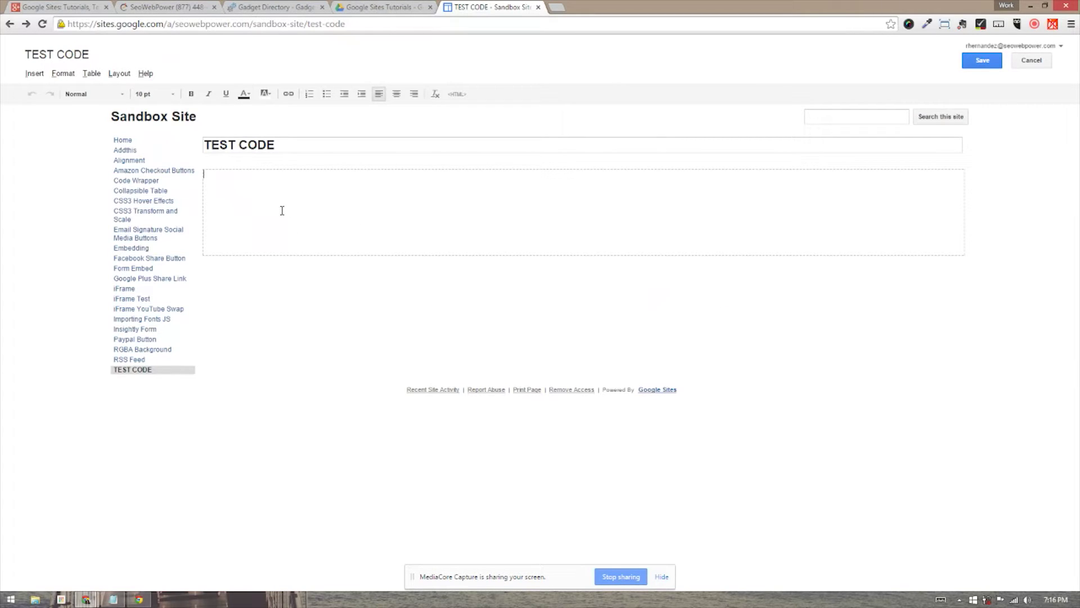
pyautogui.click(57, 6)
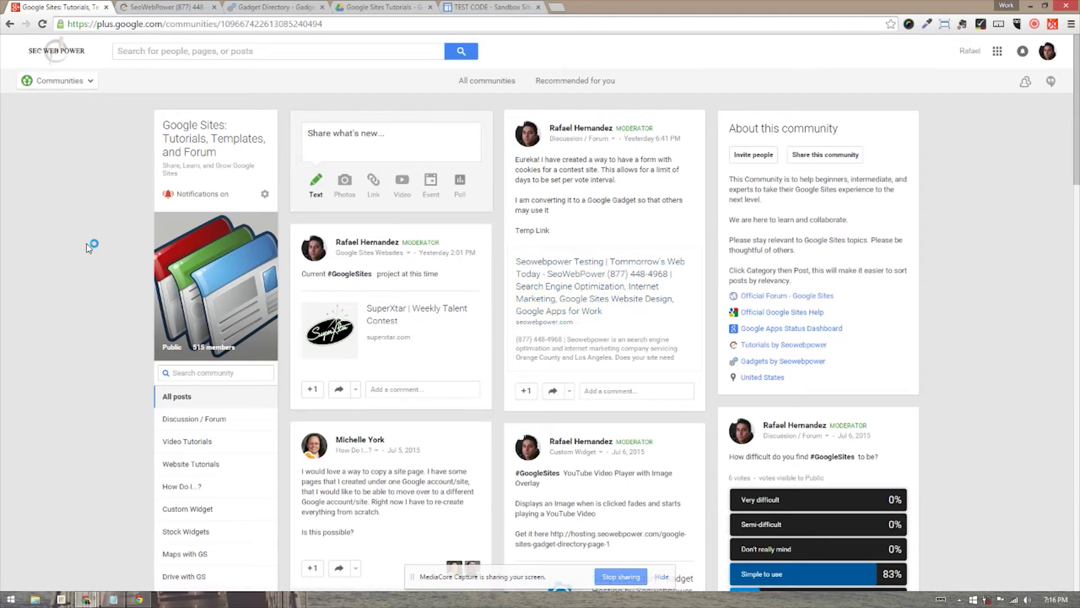
# - Return to the SeoWebPower site and open its Dev page
pyautogui.click(145, 9)
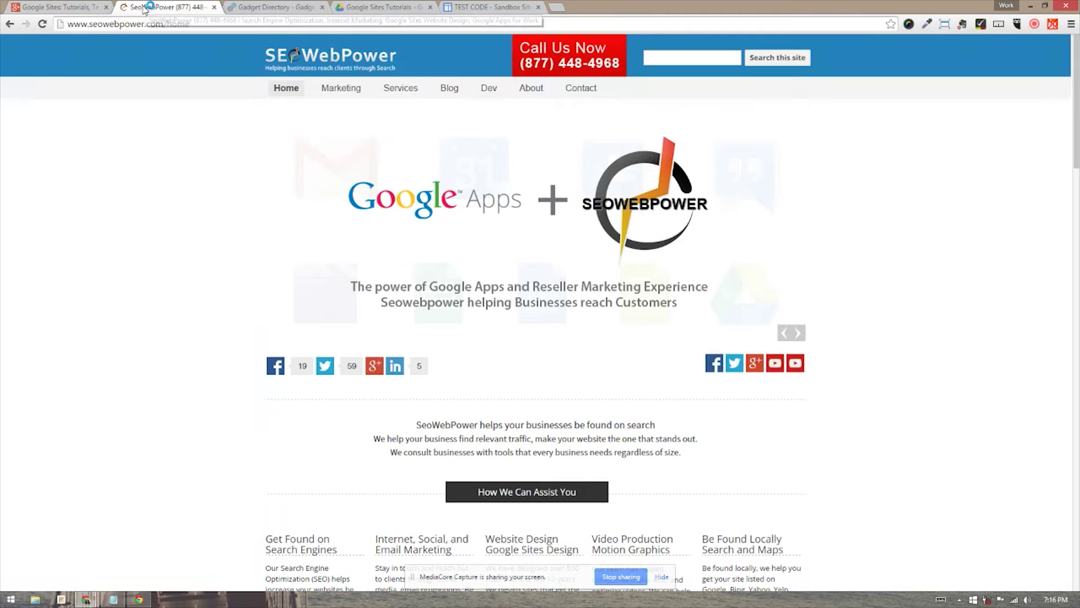
pyautogui.click(167, 23)
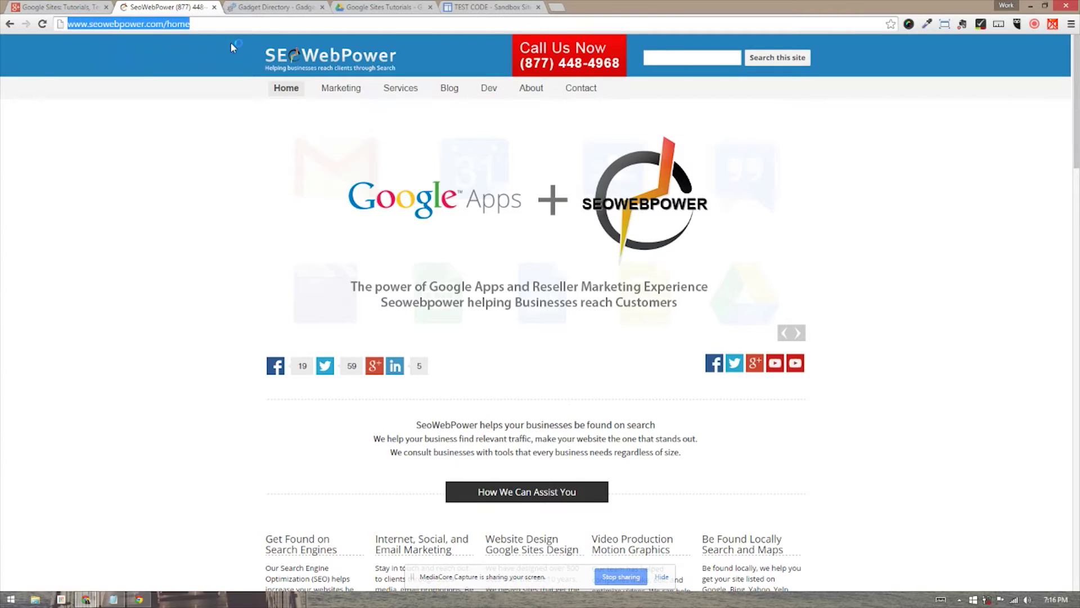
pyautogui.click(489, 90)
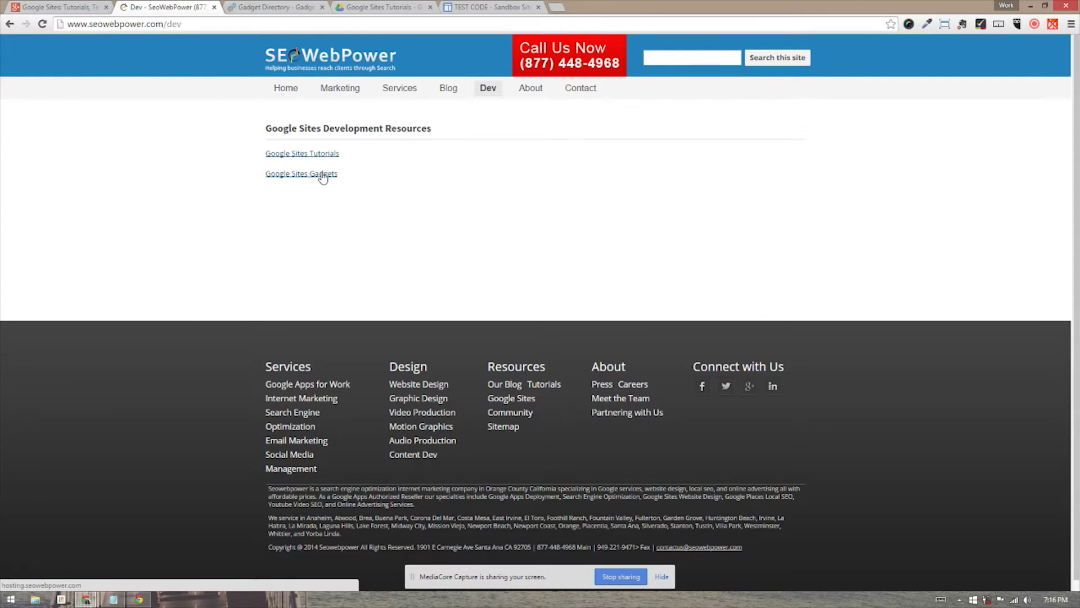
# - From the Dev page, open the Gadgets for Google Sites Developers site
pyautogui.click(322, 178)
pyautogui.scroll(3, 207, 203)
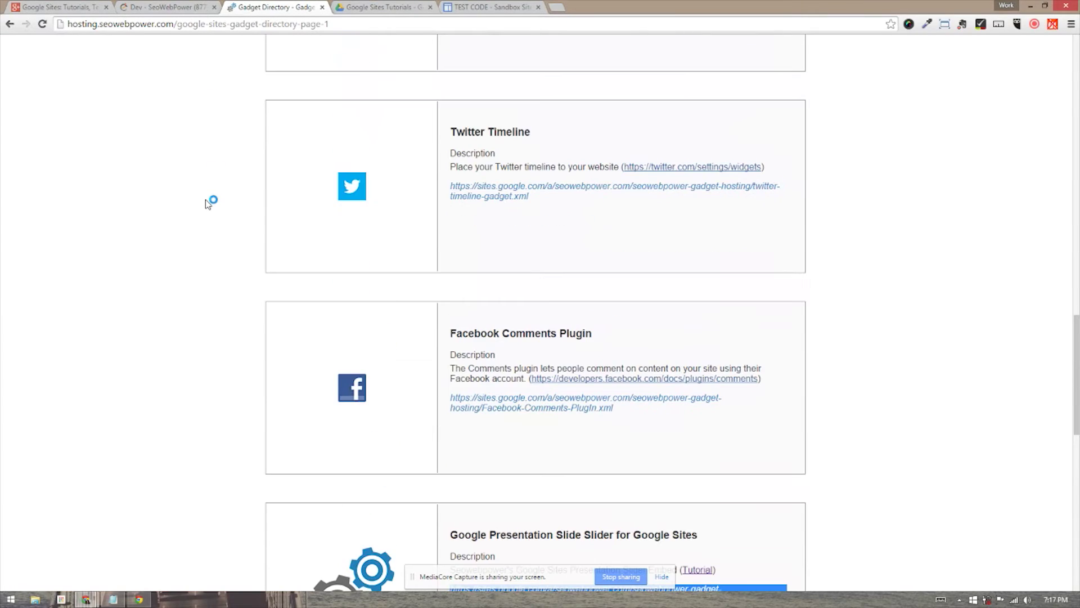
pyautogui.scroll(5, 208, 203)
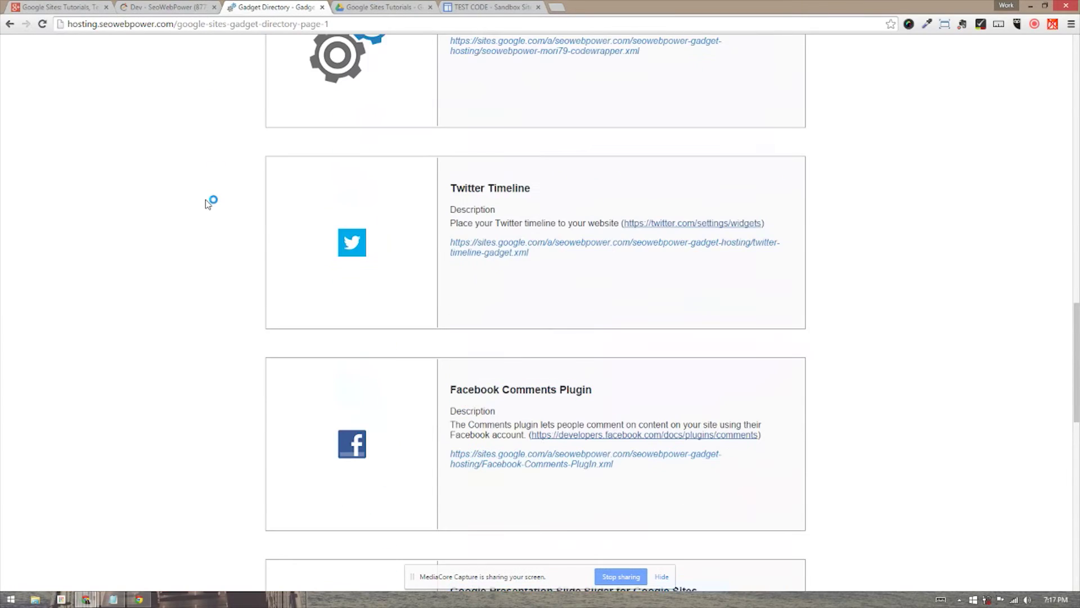
pyautogui.click(323, 8)
pyautogui.click(166, 7)
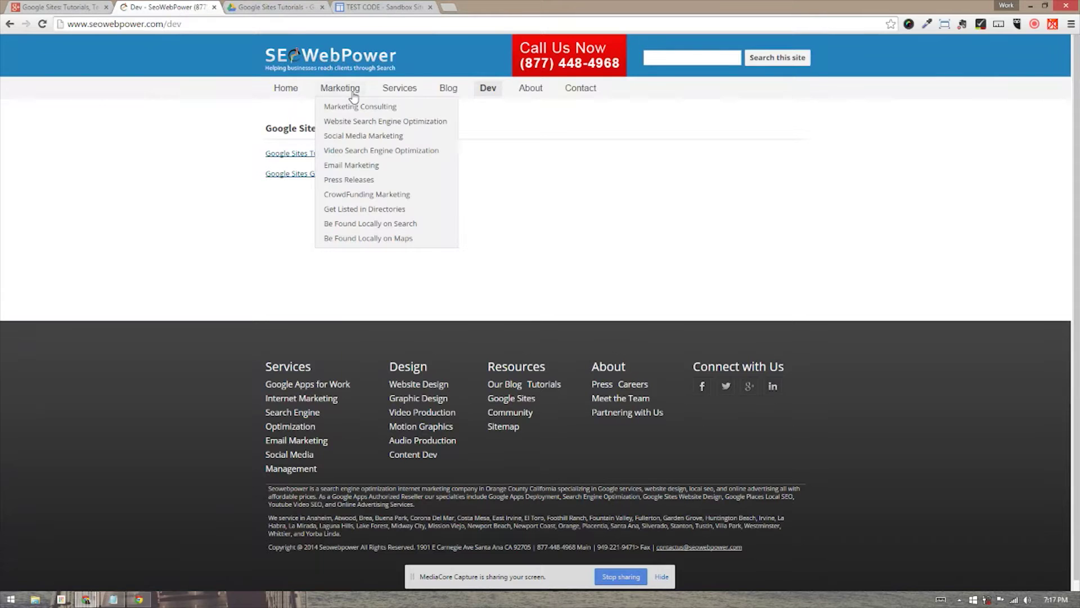
pyautogui.click(290, 177)
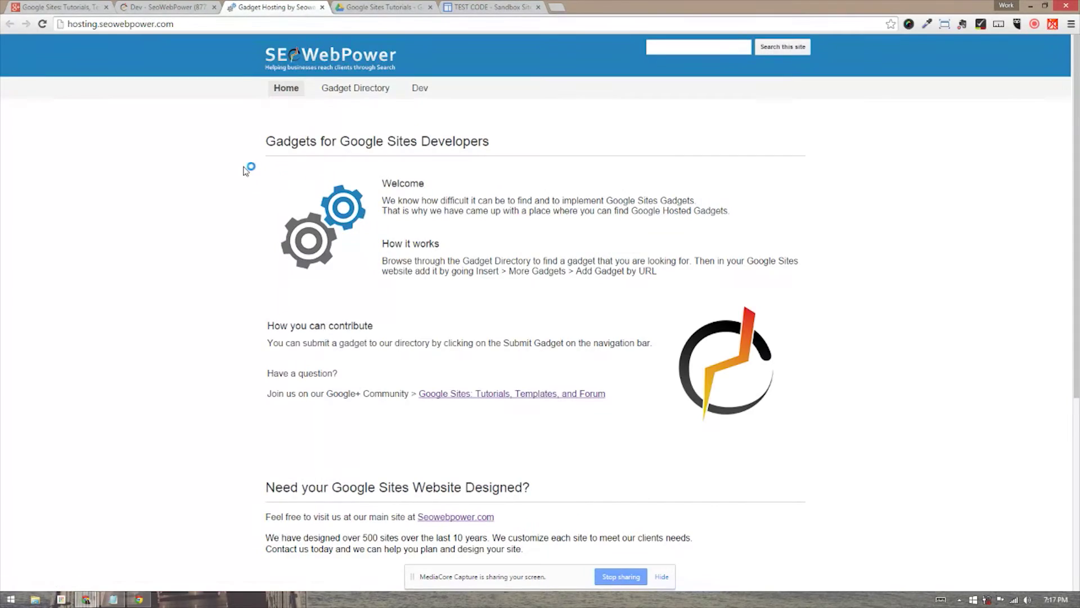
# - Open the Gadget Directory and scroll to the Google Presentation Slide Slider for Google Sites card
pyautogui.click(339, 90)
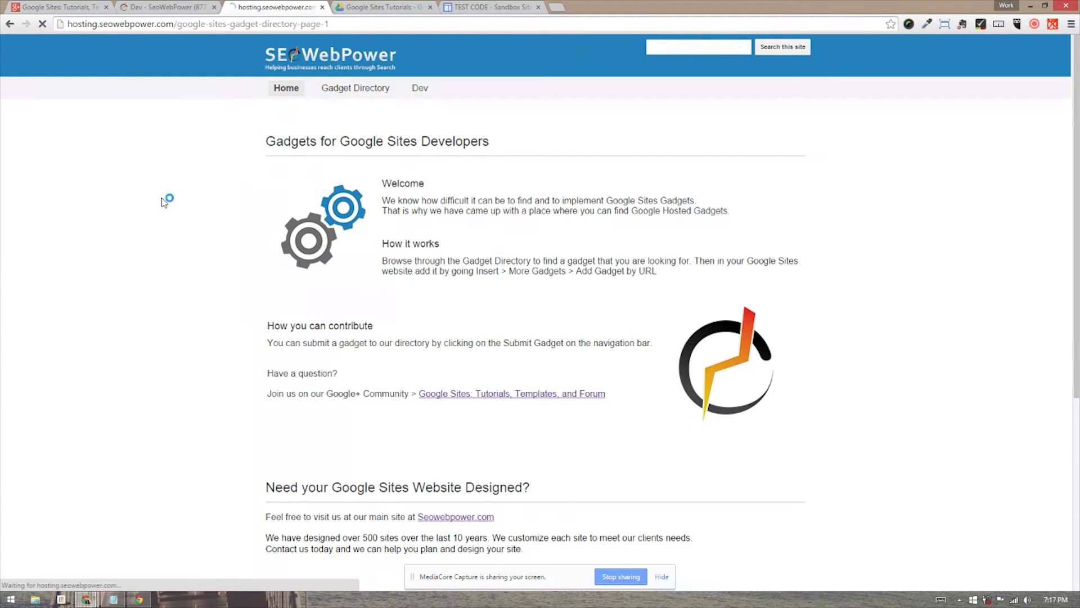
pyautogui.scroll(-10, 139, 216)
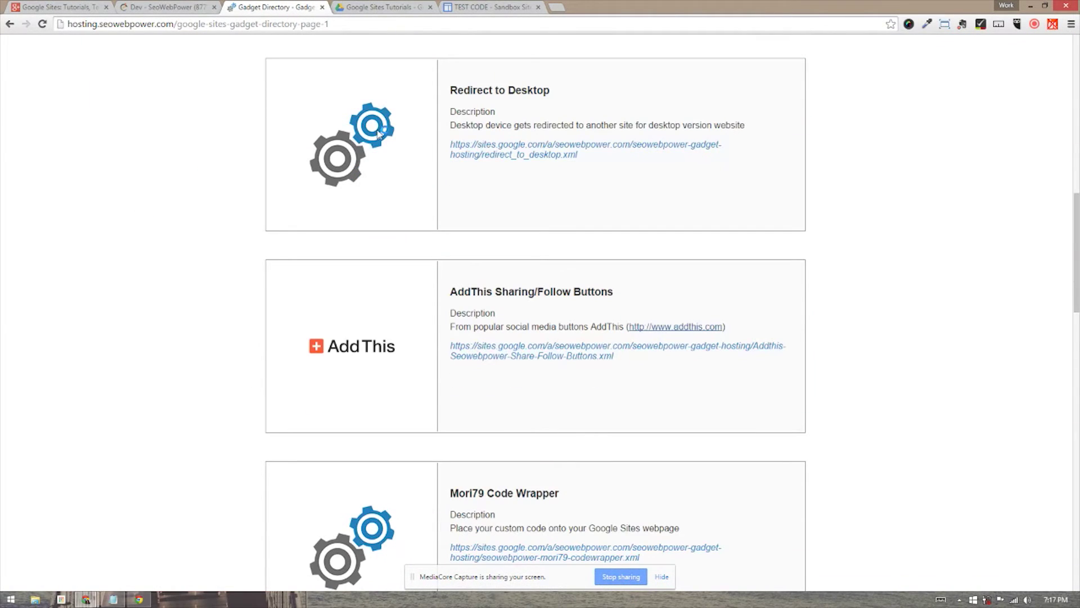
pyautogui.scroll(-6, 273, 221)
pyautogui.scroll(-6, 267, 224)
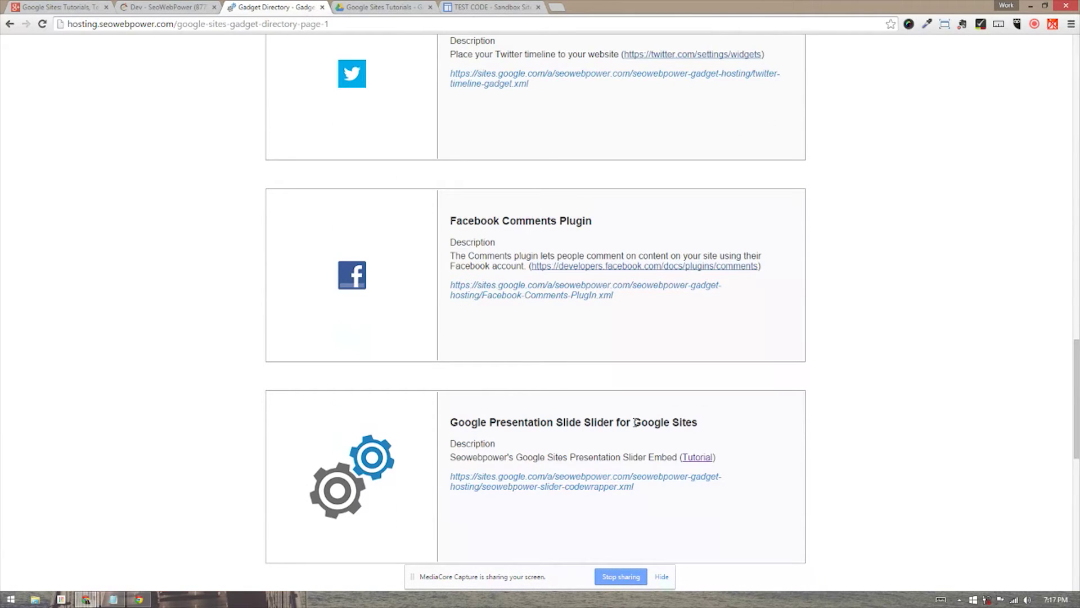
pyautogui.scroll(-4, 763, 423)
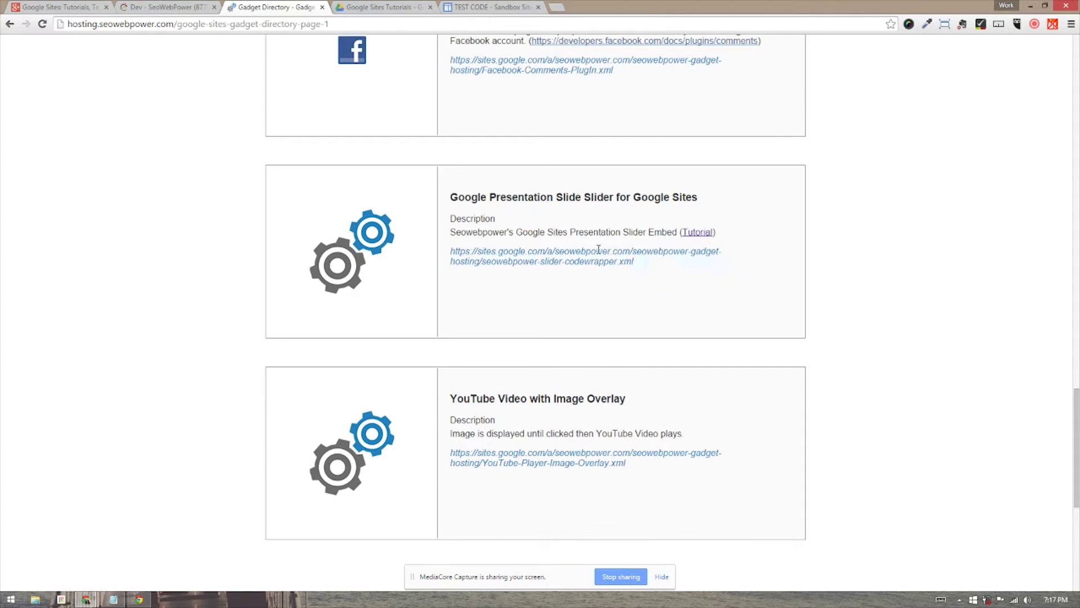
# - Open Add gadget by URL on the TEST CODE page, then select the slider's .xml address in the directory
pyautogui.click(450, 8)
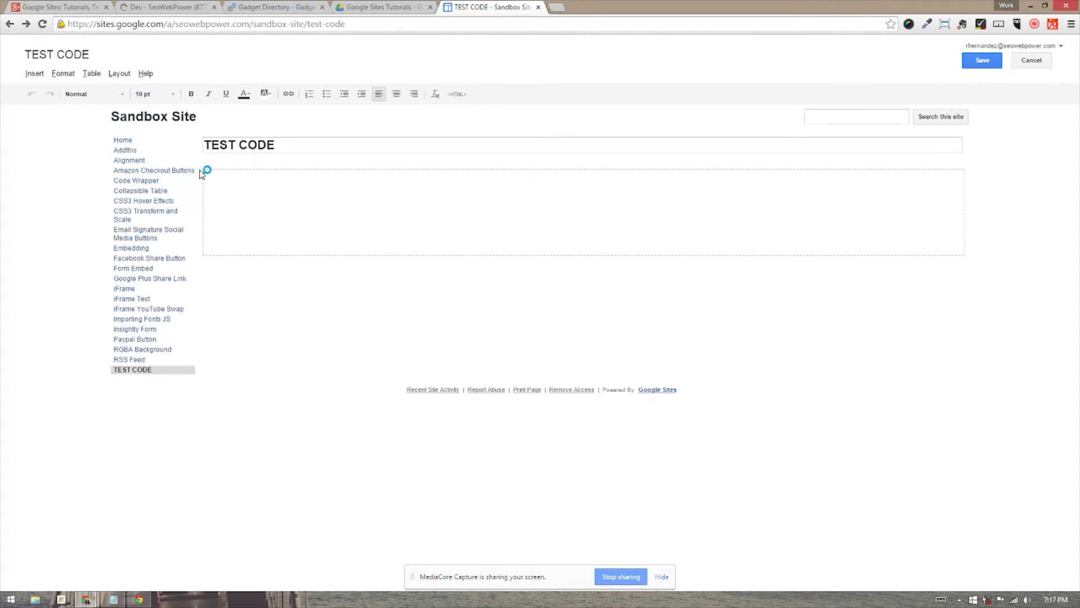
pyautogui.click(33, 74)
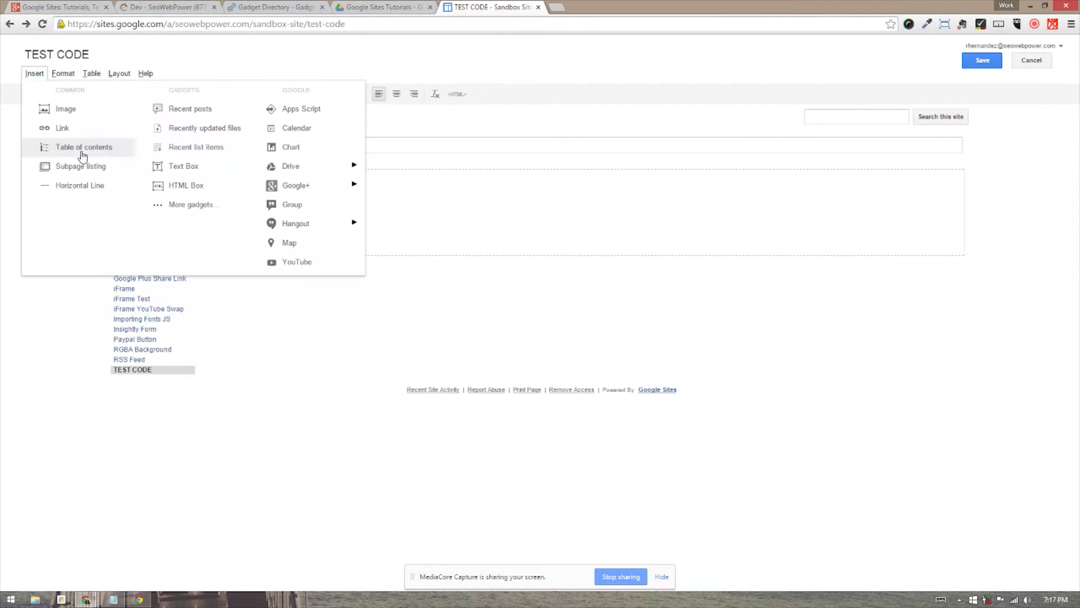
pyautogui.click(187, 207)
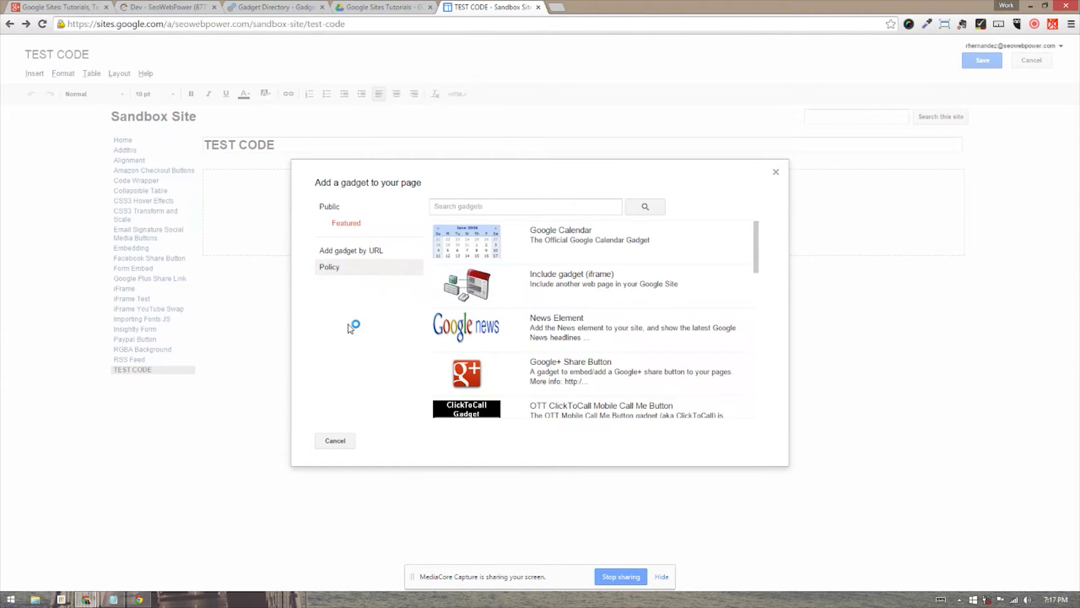
pyautogui.click(358, 253)
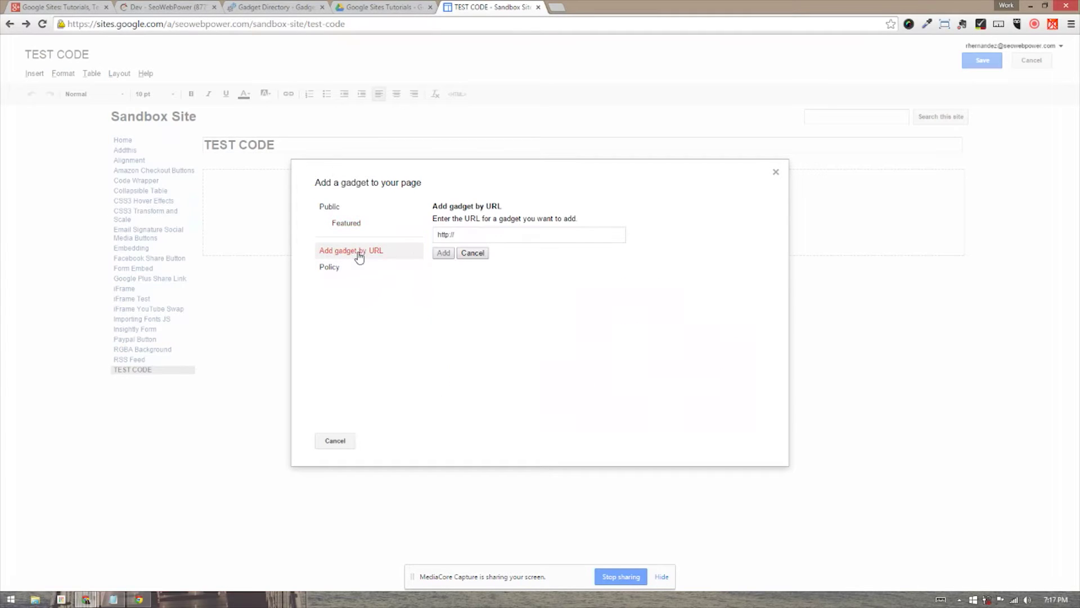
pyautogui.click(264, 8)
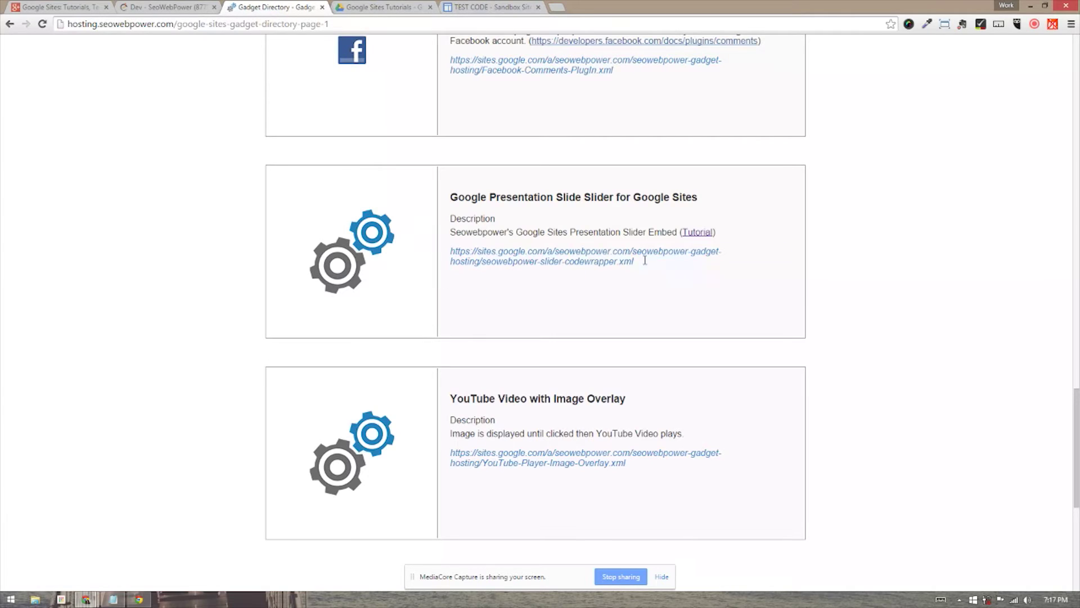
pyautogui.moveTo(645, 260); pyautogui.dragTo(445, 253)
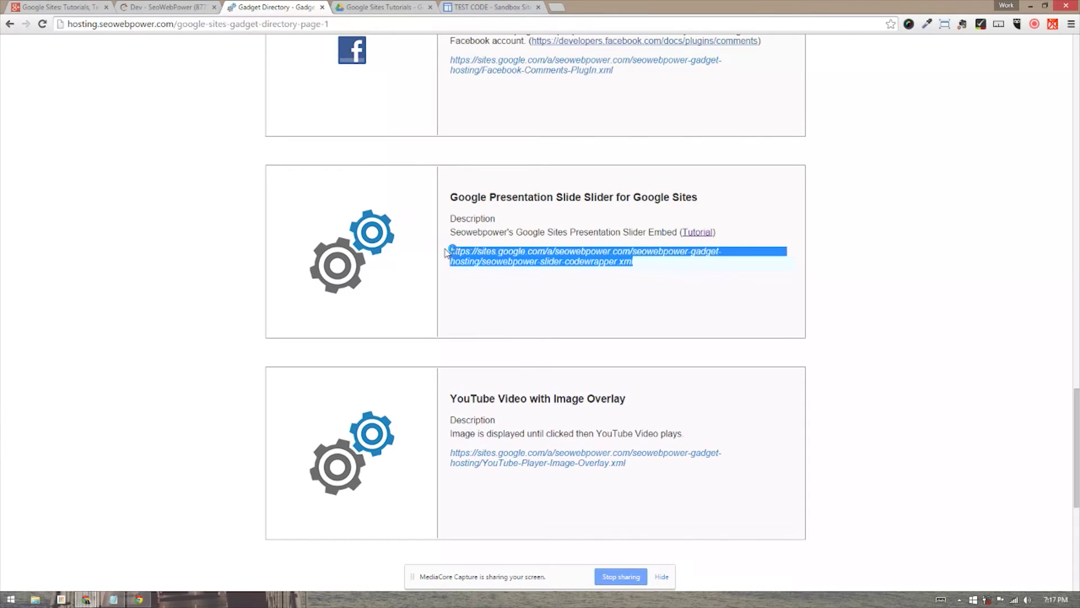
pyautogui.click(485, 7)
pyautogui.click(491, 238)
pyautogui.moveTo(492, 239); pyautogui.dragTo(431, 237)
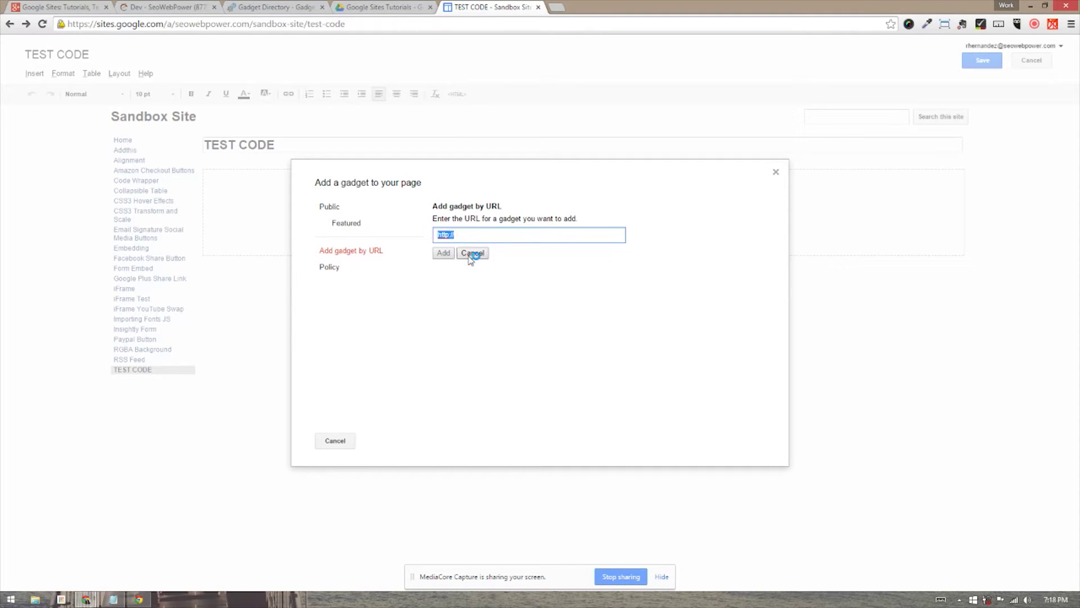
pyautogui.hotkey('ctrl', 'v')
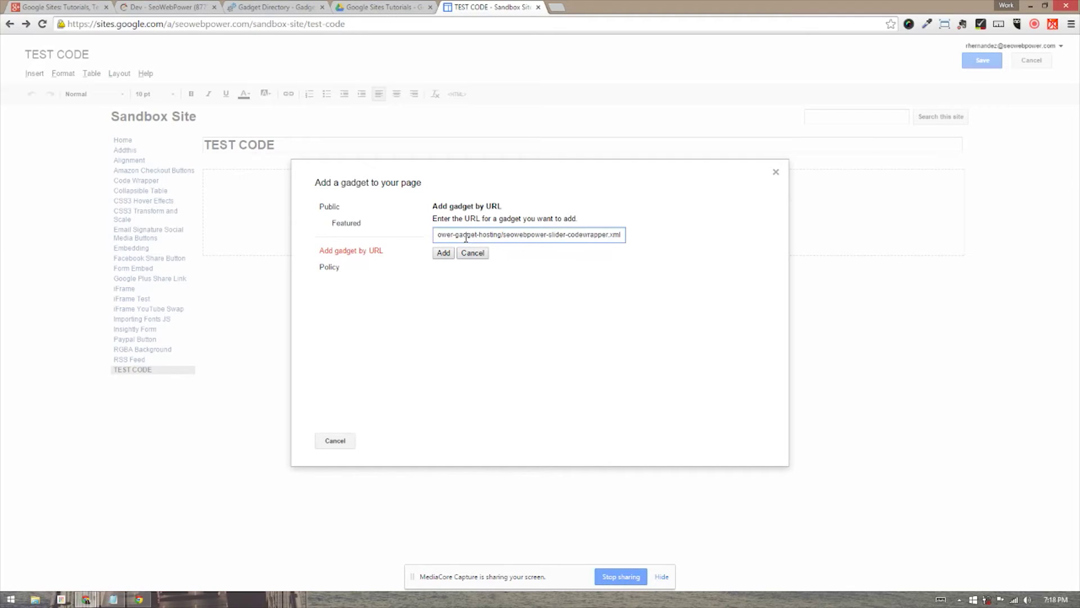
pyautogui.press('Home')
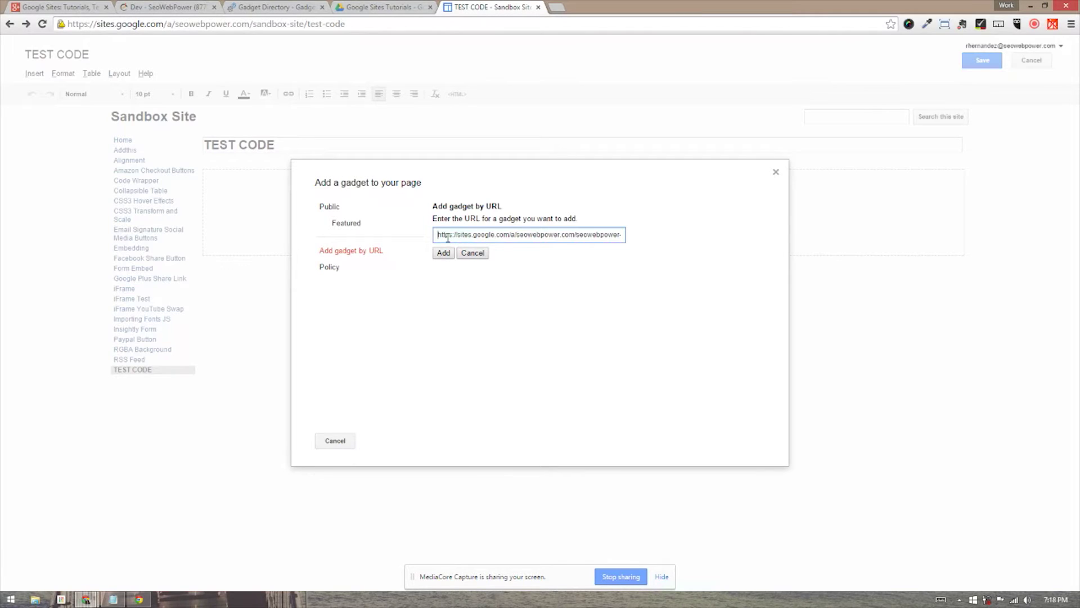
pyautogui.click(448, 255)
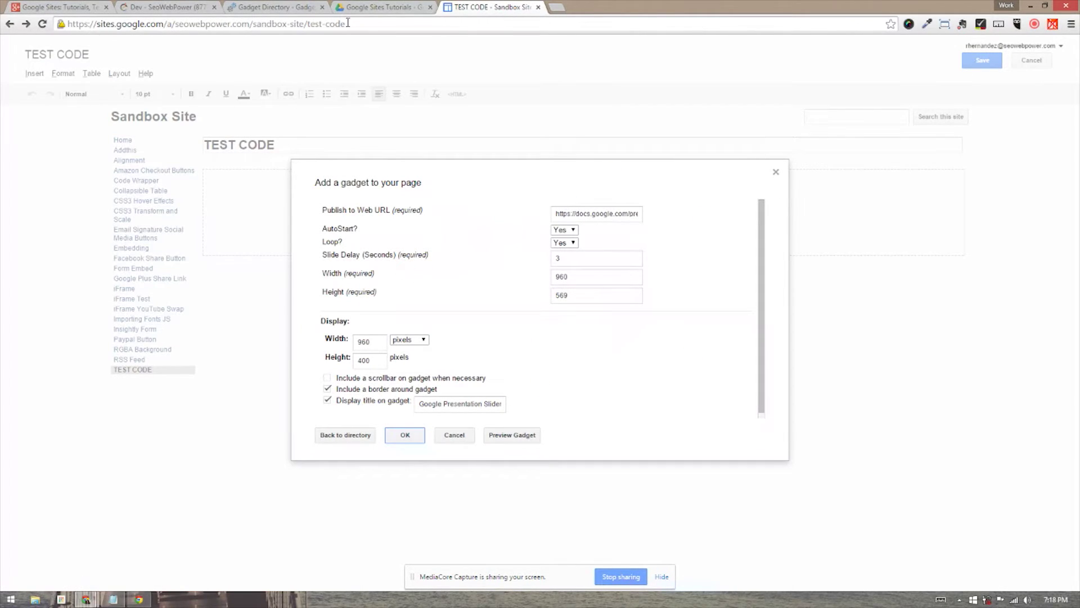
# - Switch to the Google Sites Tutorials folder in Google Drive
pyautogui.click(359, 8)
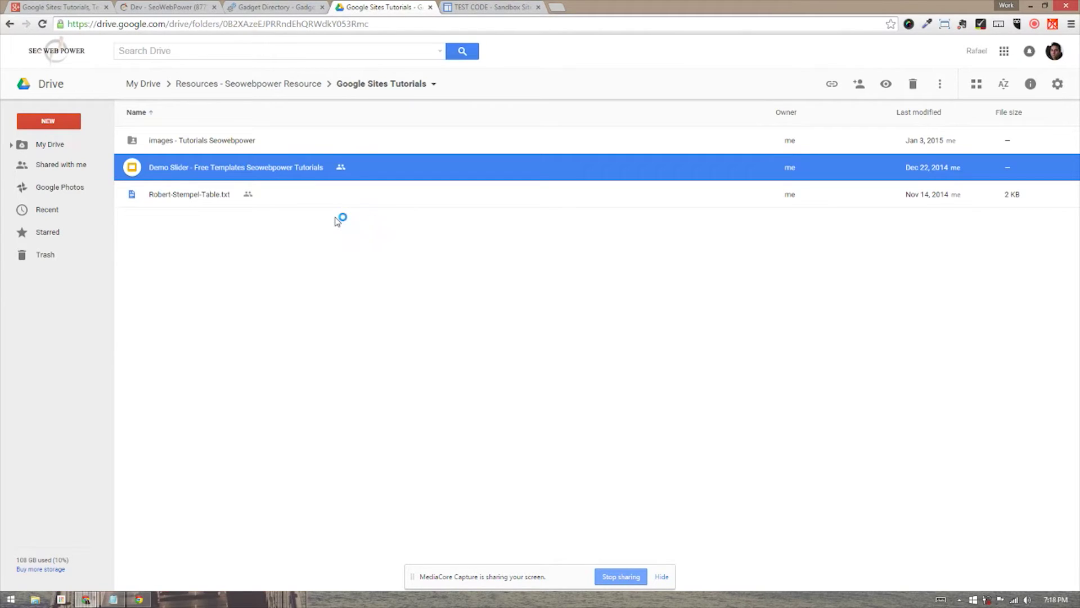
pyautogui.click(63, 124)
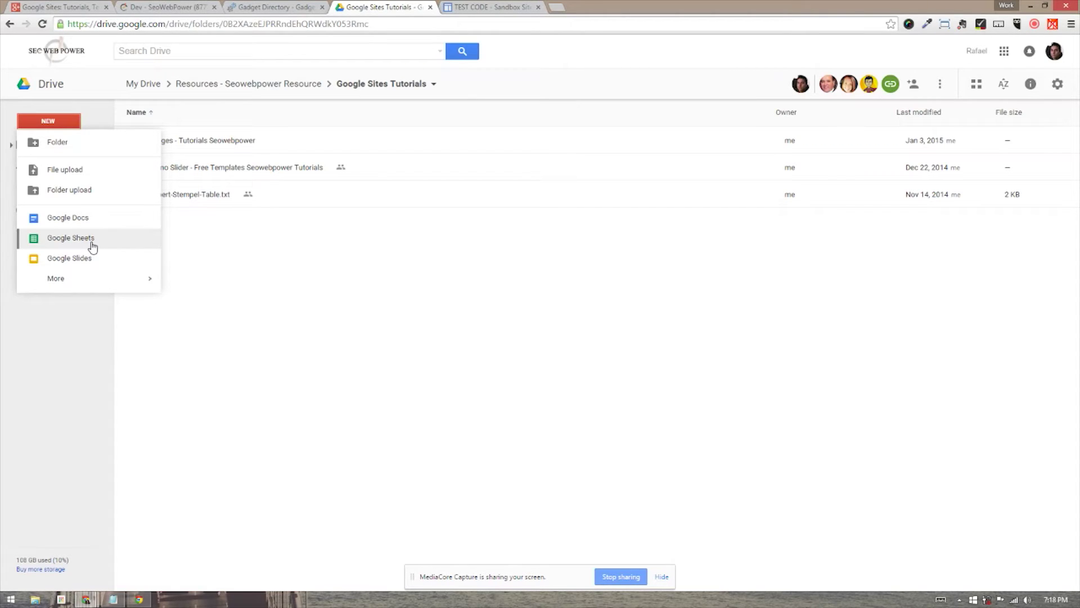
pyautogui.moveTo(82, 280)
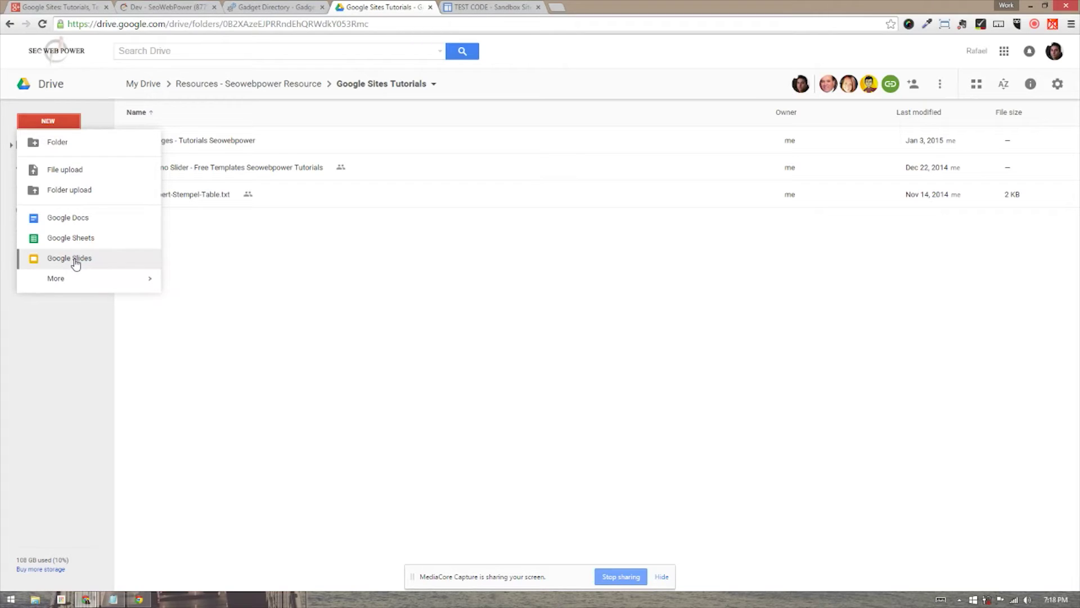
pyautogui.click(221, 313)
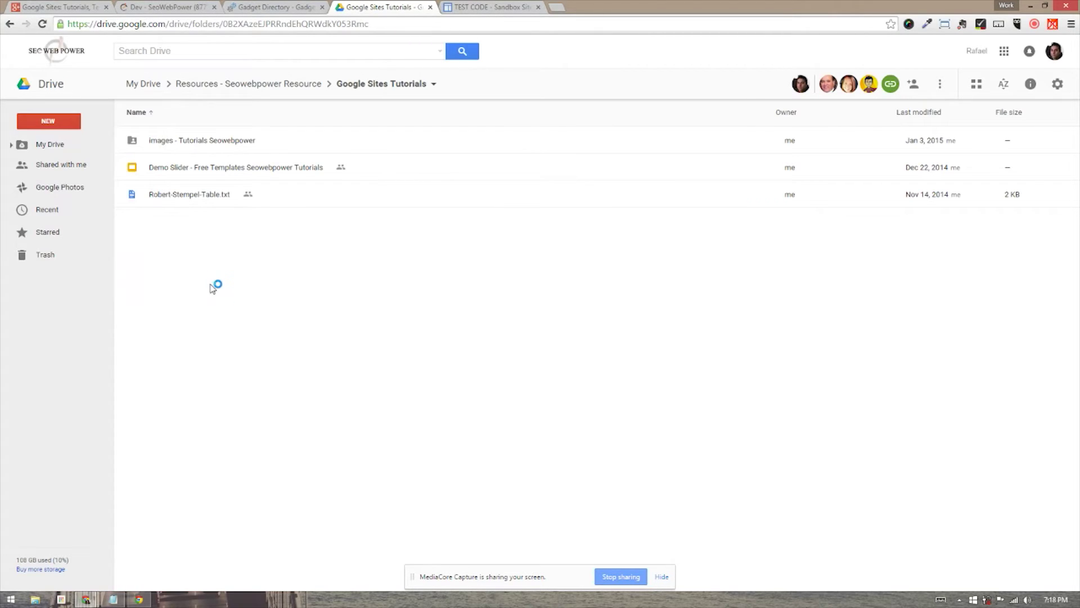
pyautogui.doubleClick(181, 172)
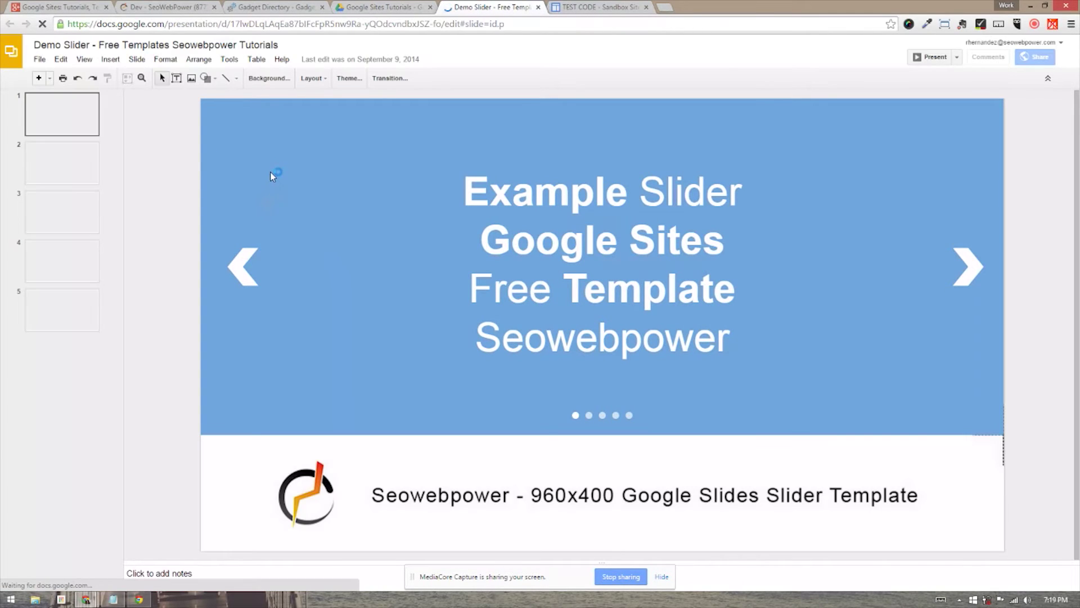
# - In the Demo Slider presentation, choose File > Publish to the web
pyautogui.click(40, 59)
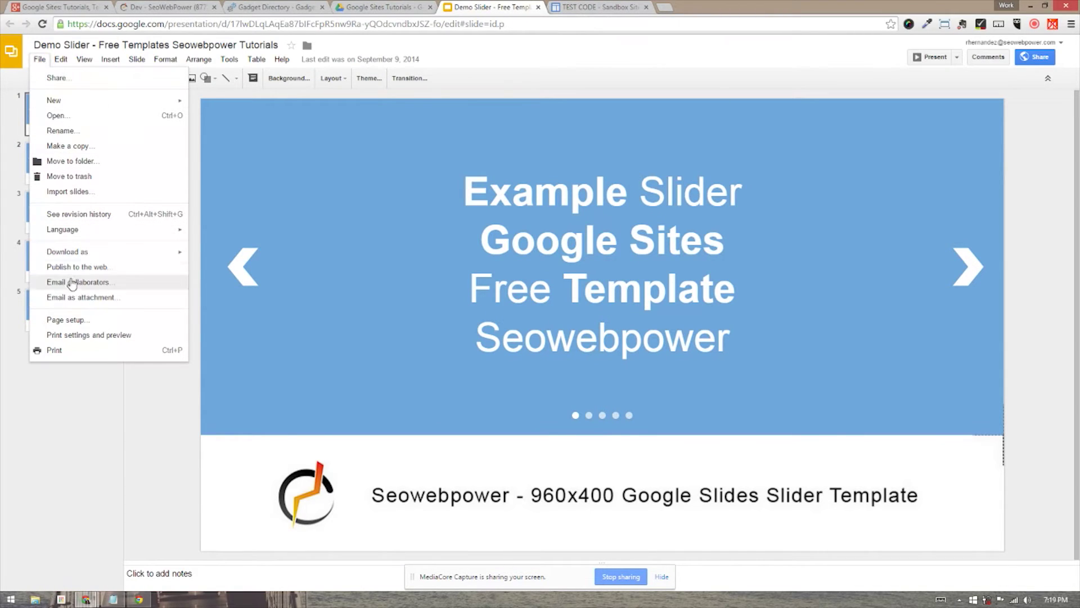
pyautogui.click(516, 54)
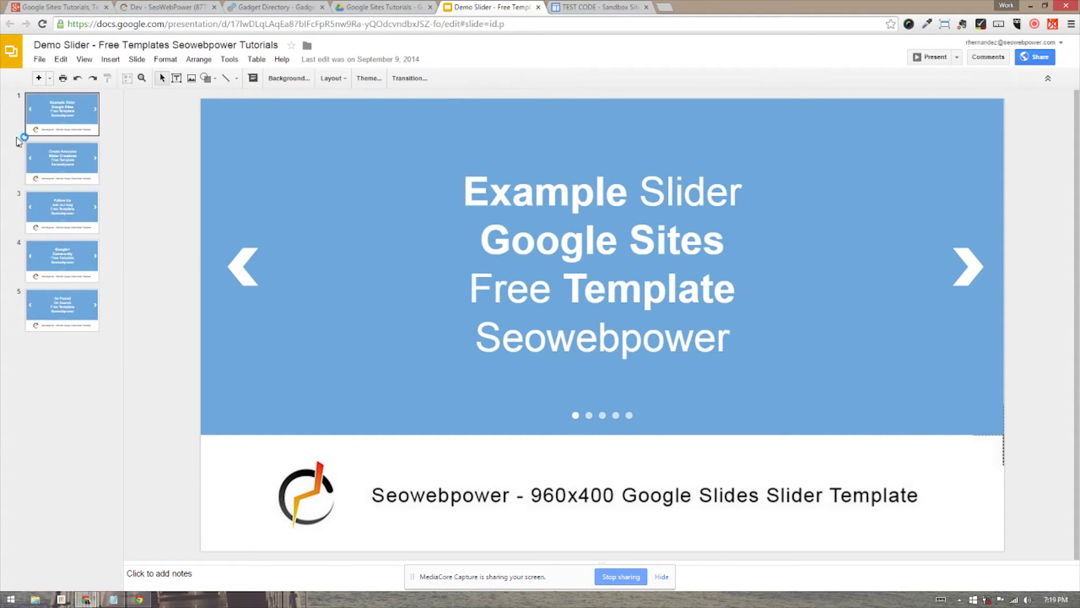
pyautogui.click(40, 59)
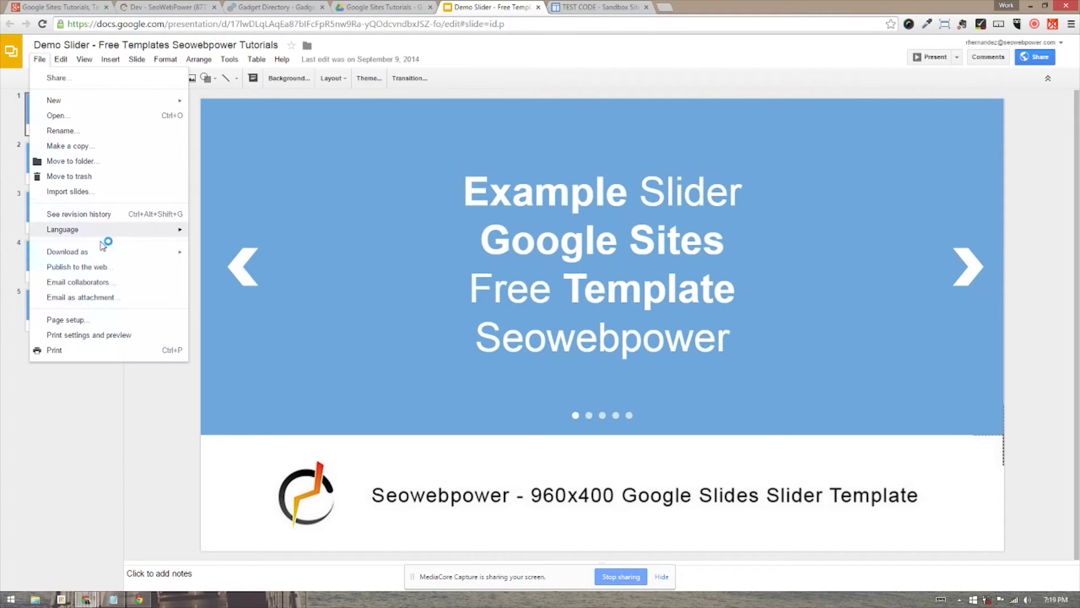
pyautogui.click(104, 269)
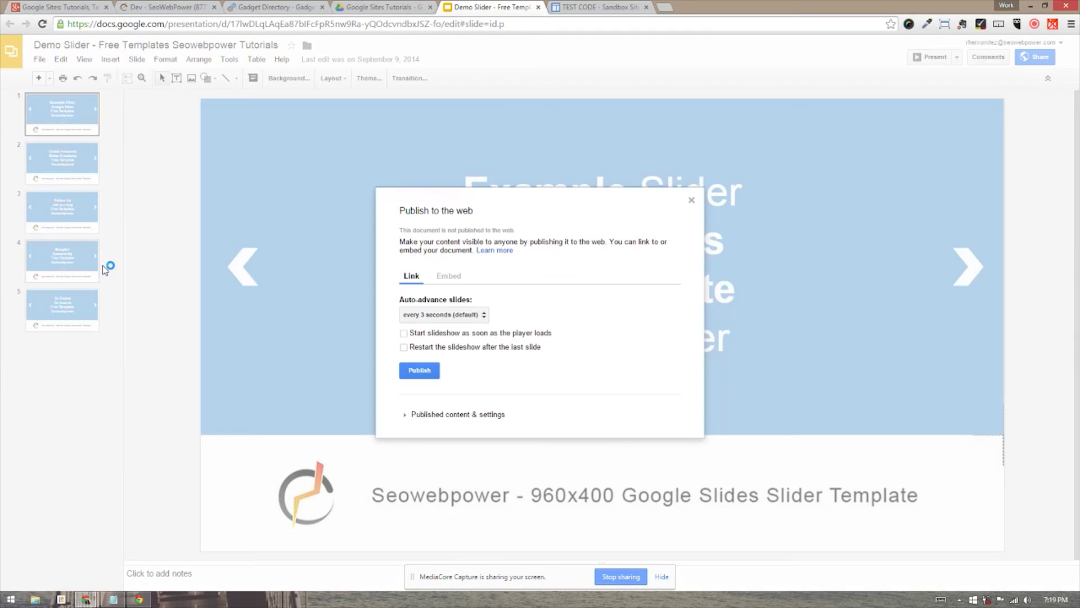
# - Choose Embed publishing and expand the published content and settings section
pyautogui.click(448, 279)
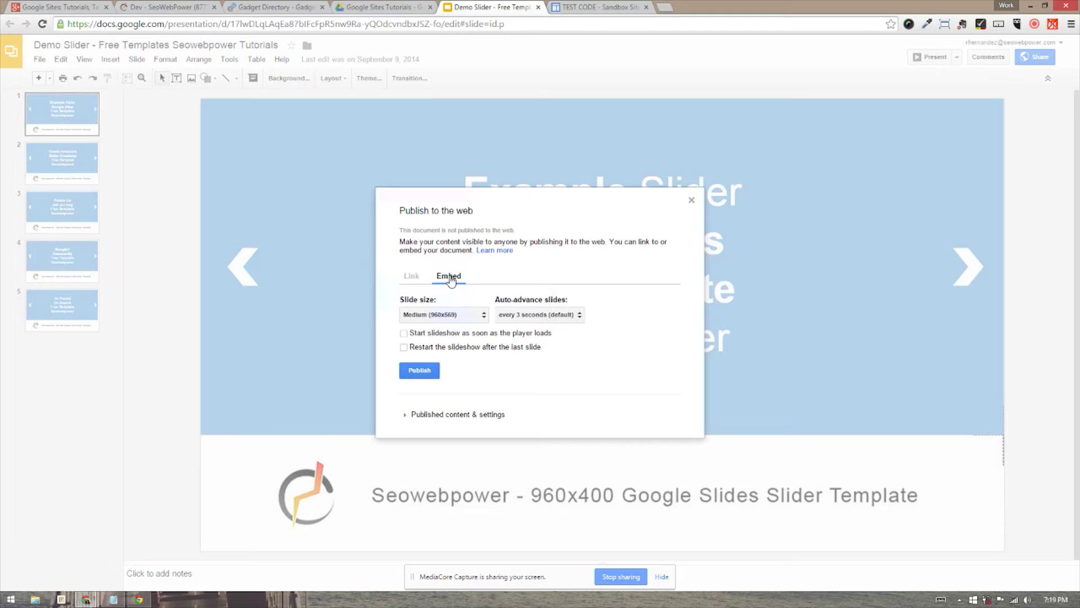
pyautogui.click(414, 279)
pyautogui.click(453, 280)
pyautogui.click(420, 371)
pyautogui.click(408, 414)
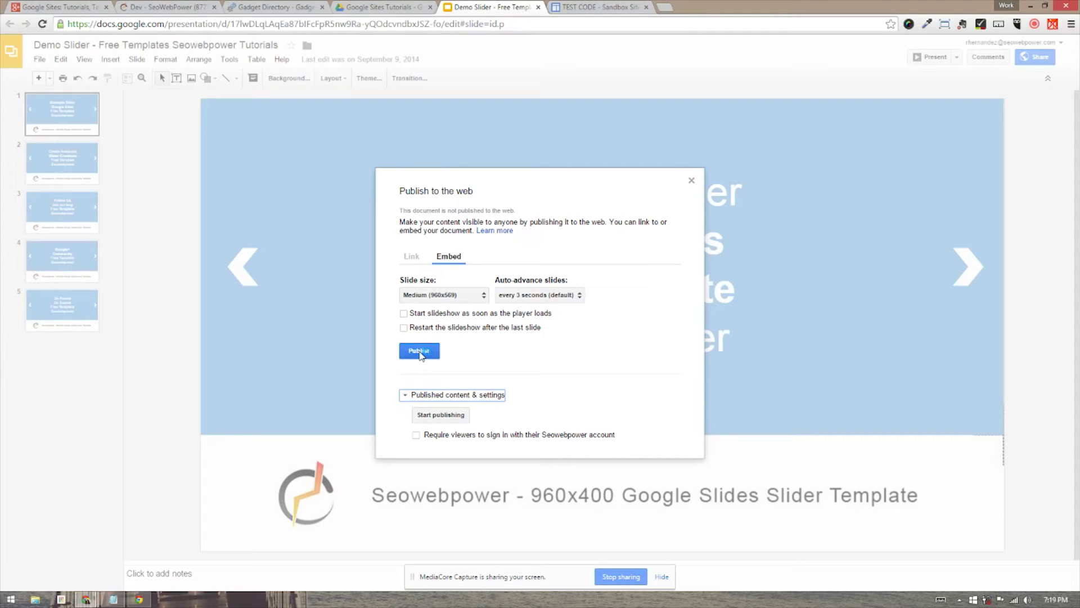
pyautogui.click(452, 415)
# - Keep Medium (960x569) size with 3-second auto-advance, then publish and confirm
pyautogui.click(500, 297)
pyautogui.click(495, 302)
pyautogui.click(526, 300)
pyautogui.click(444, 298)
pyautogui.click(429, 302)
pyautogui.click(405, 312)
pyautogui.click(427, 350)
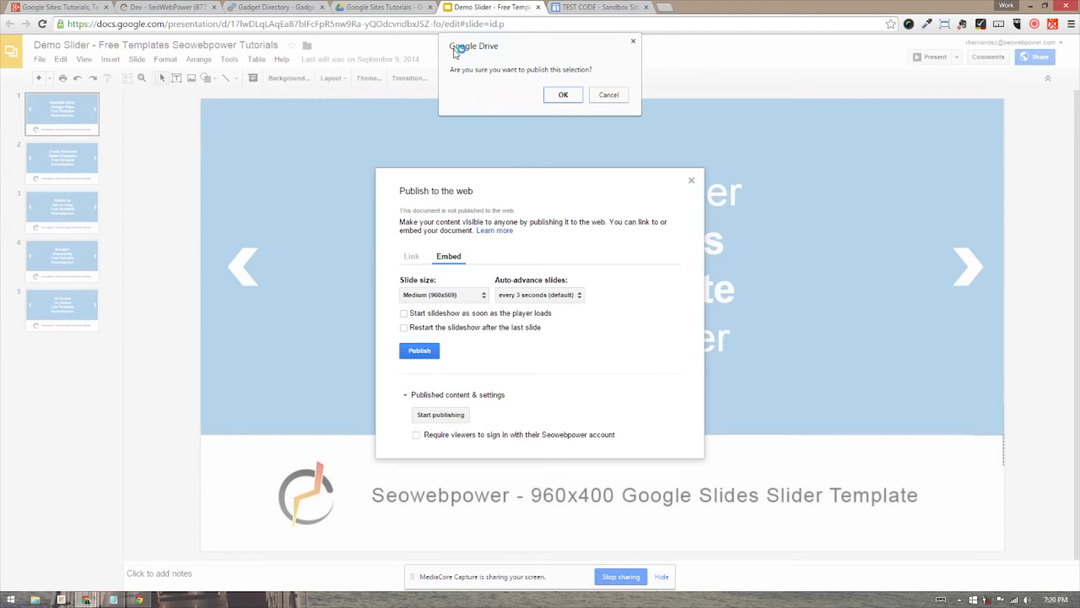
pyautogui.click(562, 96)
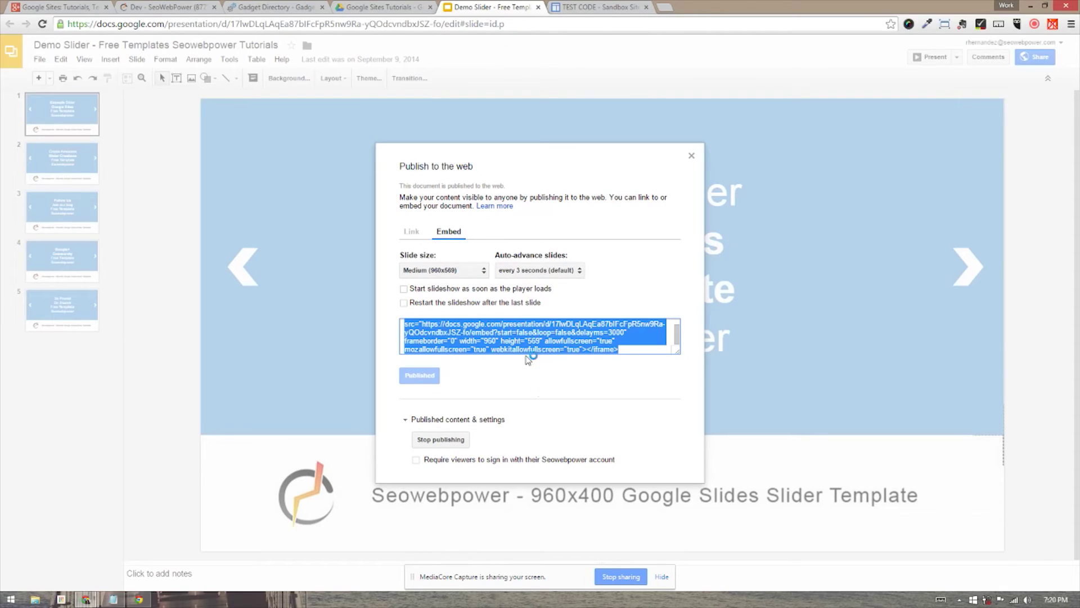
# - Copy the published slider's iframe embed code and bring up an empty Notepad window
pyautogui.click(526, 347)
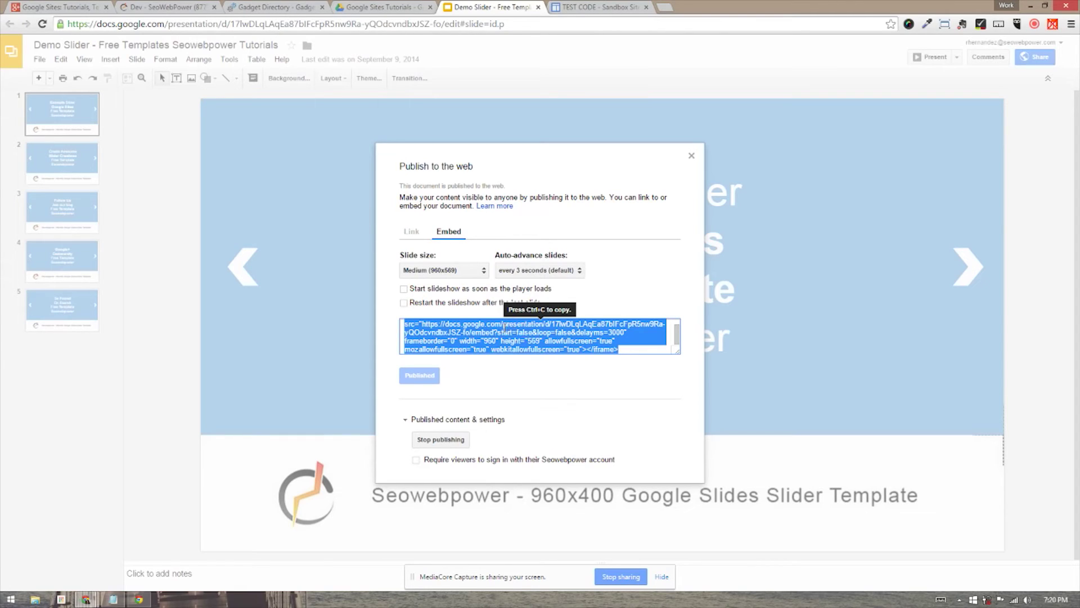
pyautogui.hotkey('ctrl', 'c')
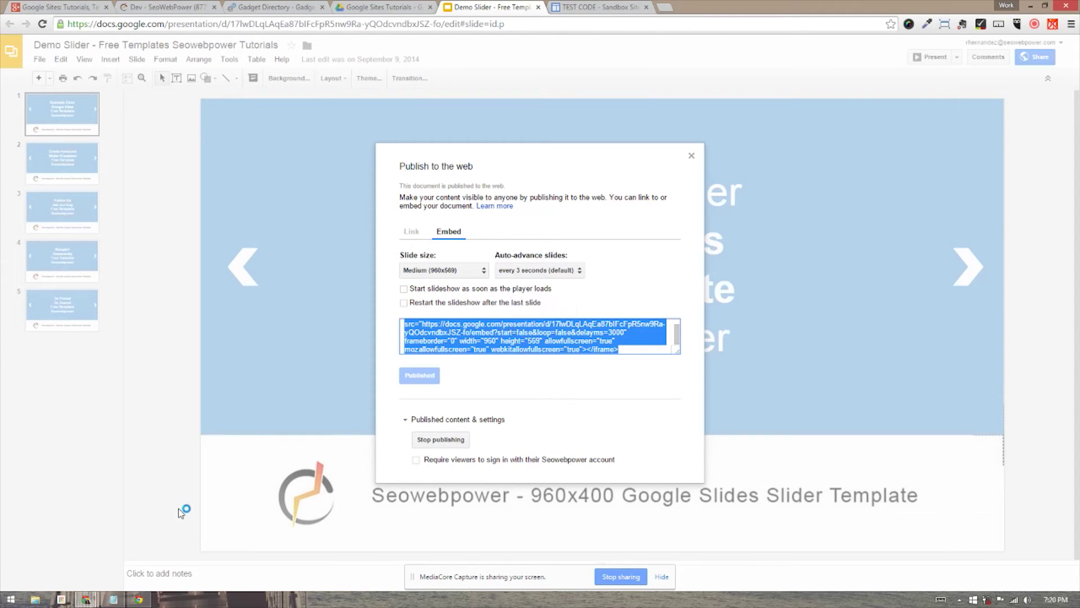
pyautogui.click(114, 600)
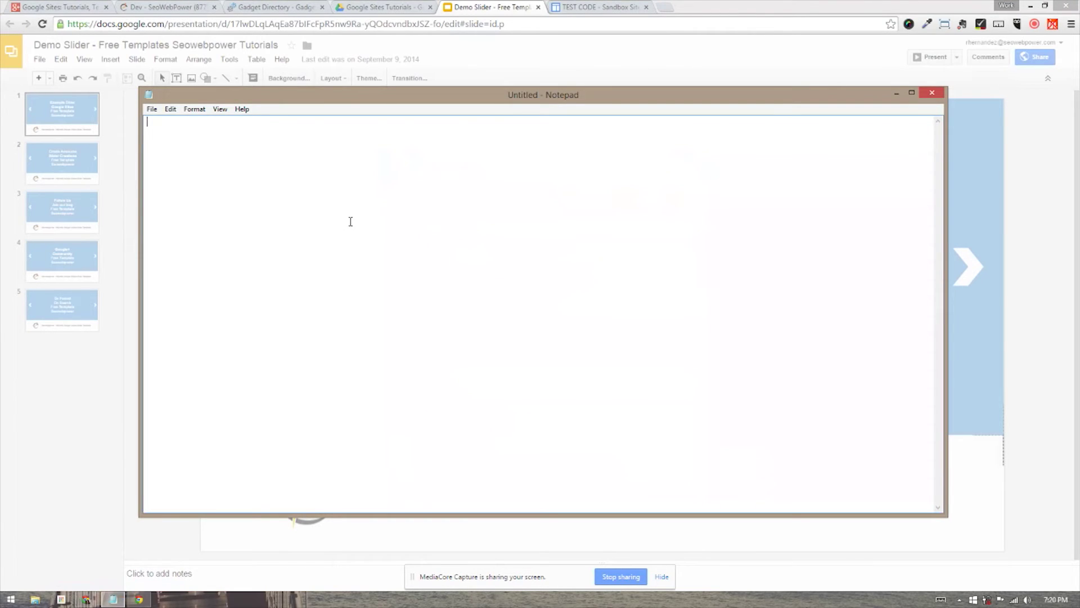
# - Paste the embed code into Notepad and select the src URL through the presentation ID
pyautogui.hotkey('ctrl', 'v')
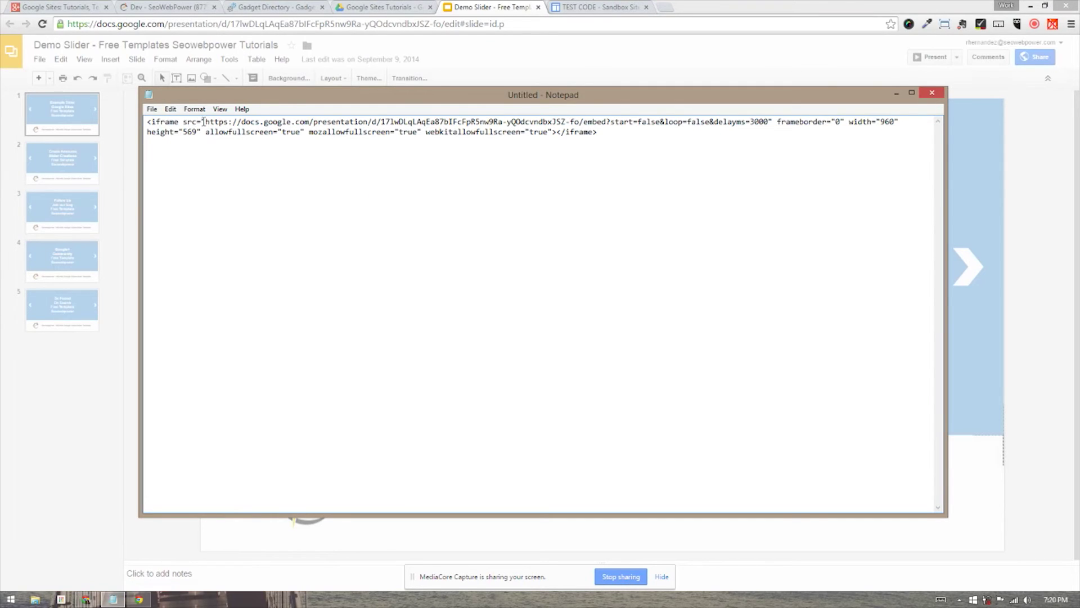
pyautogui.moveTo(205, 121); pyautogui.dragTo(582, 116)
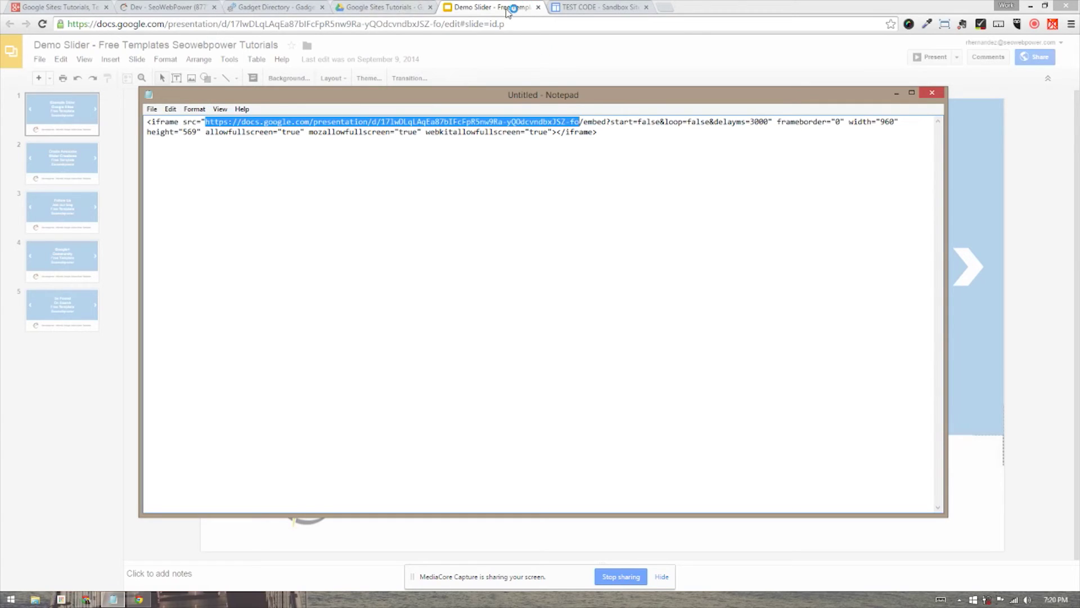
# - Replace the gadget's Publish to Web URL text with the copied presentation address
pyautogui.click(586, 7)
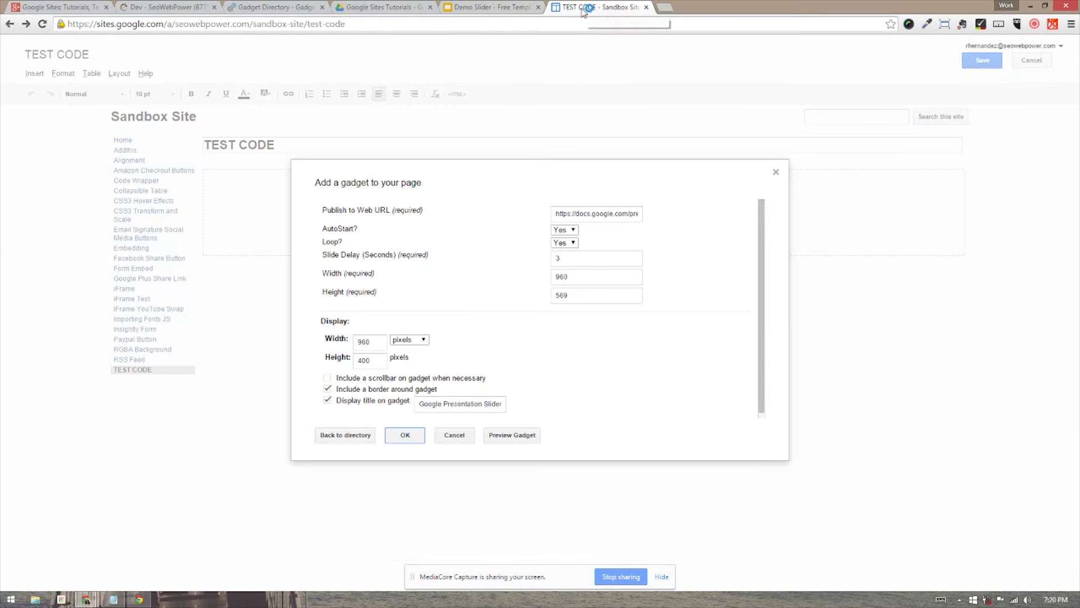
pyautogui.click(556, 212)
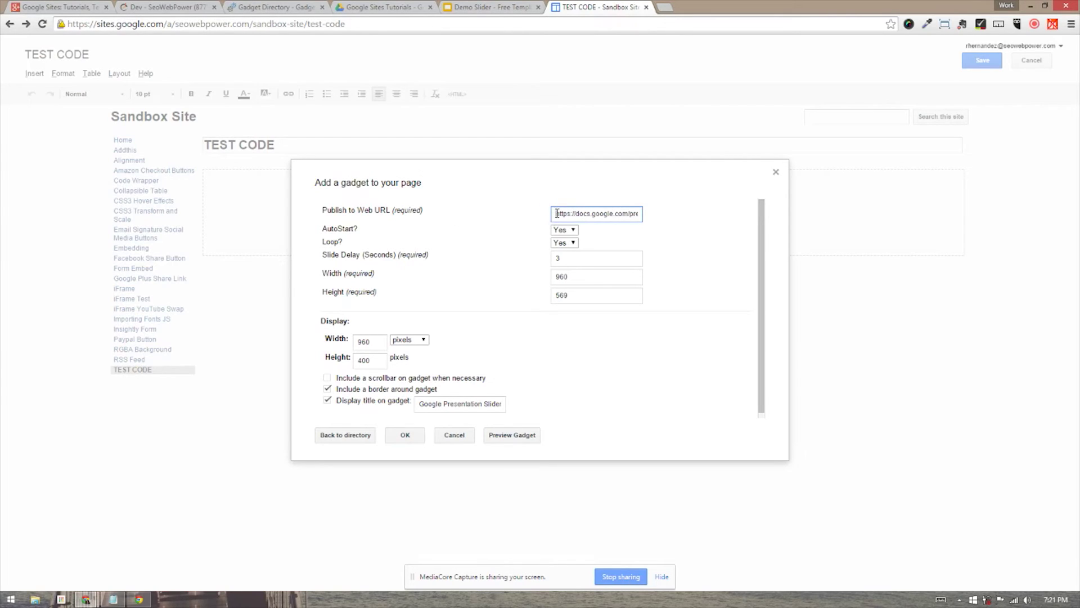
pyautogui.moveTo(554, 213); pyautogui.dragTo(748, 204)
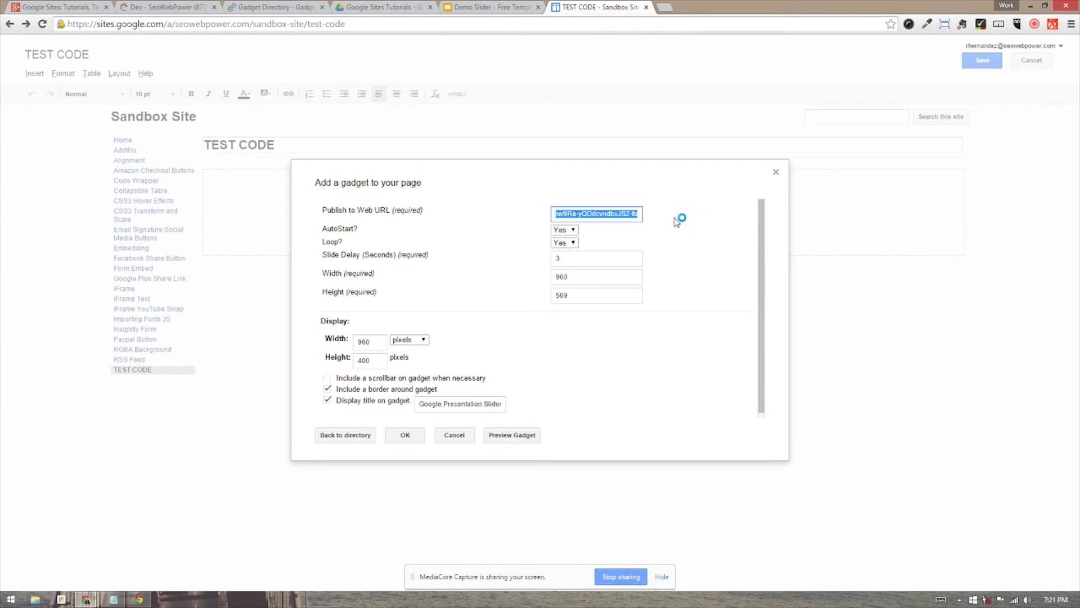
pyautogui.press('Right')
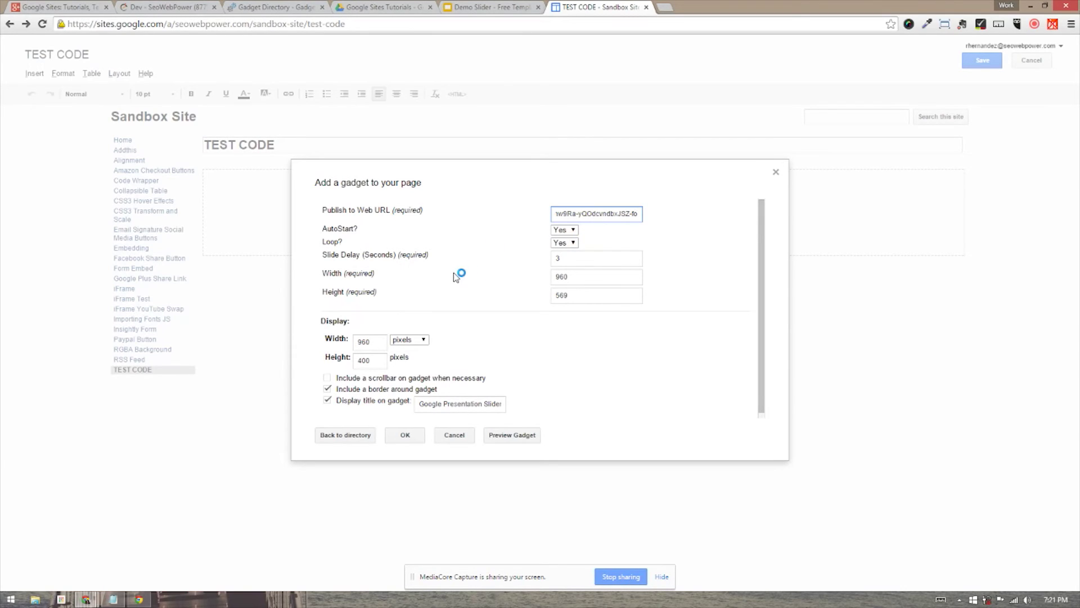
# - Review the 3-second Slide Delay and 960 Width values, then return to Slides
pyautogui.click(619, 258)
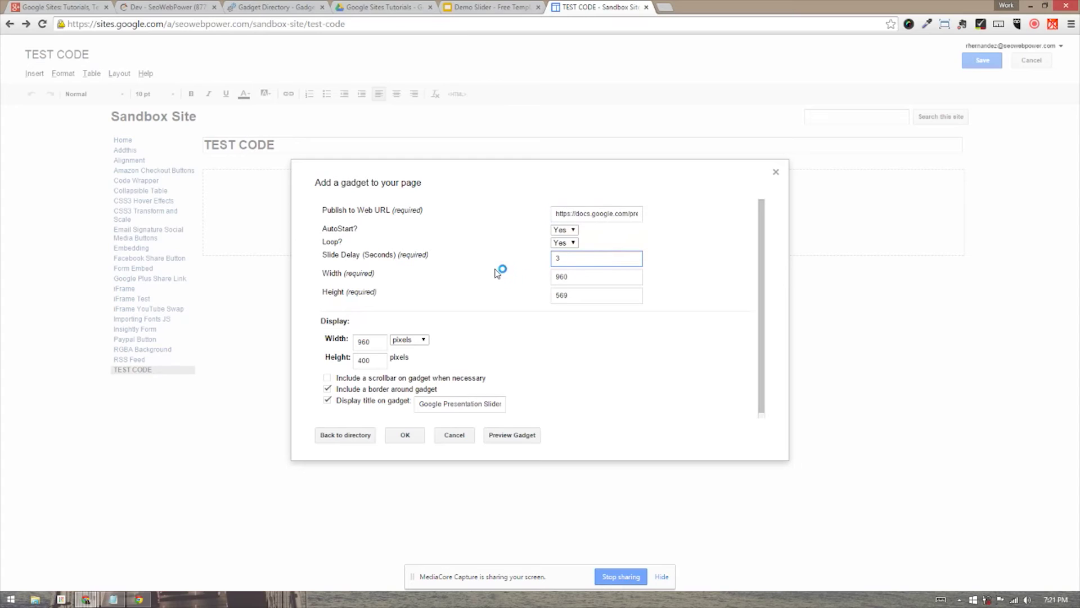
pyautogui.click(572, 279)
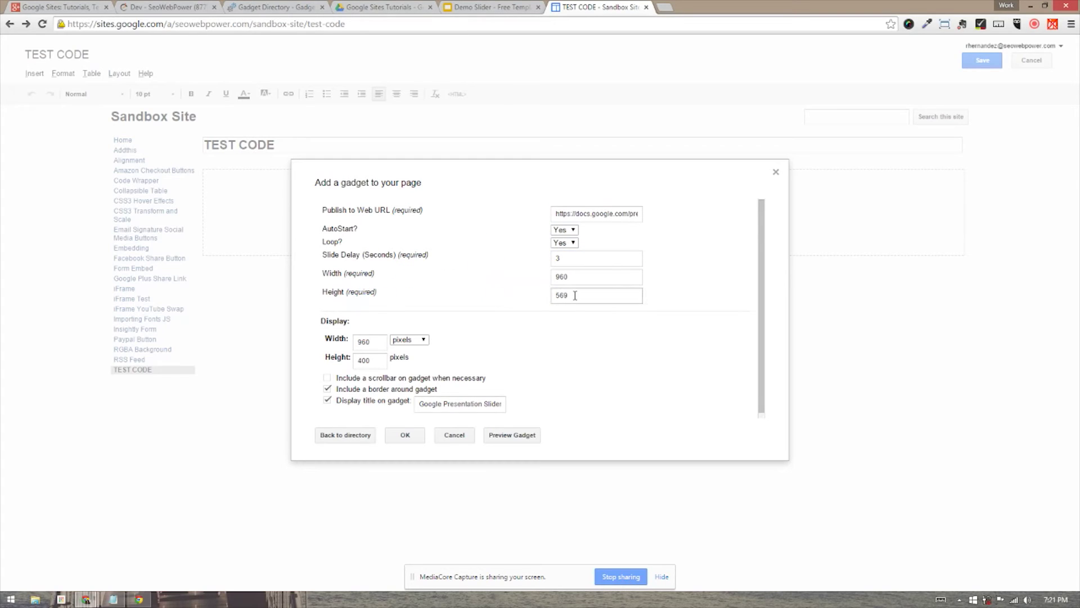
pyautogui.click(493, 7)
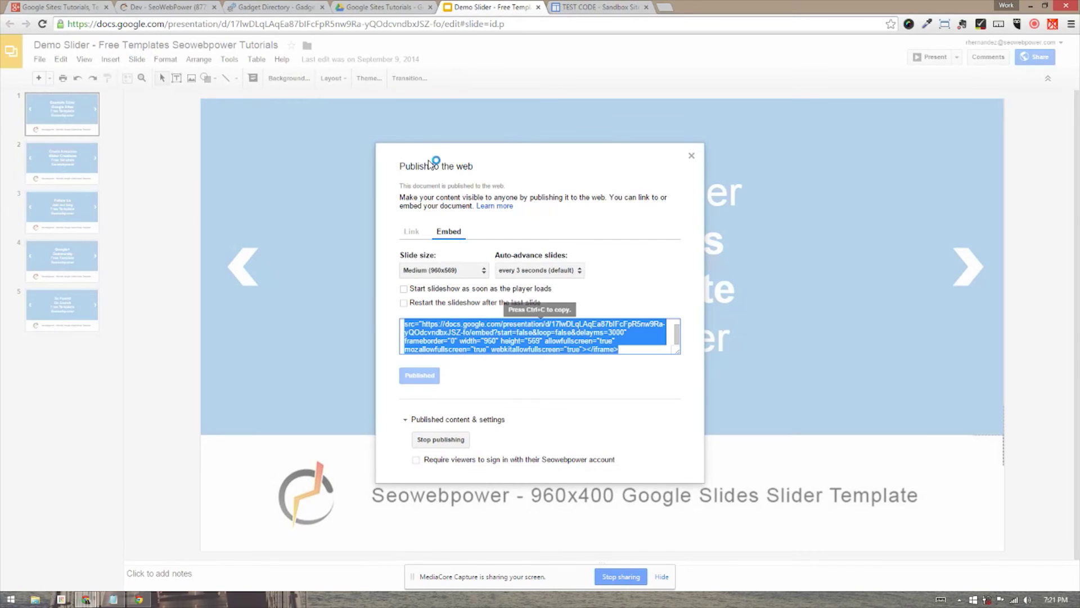
# - Choose Custom slide size in the Embed tab to confirm 960 by 569, then return to Sites
pyautogui.click(446, 271)
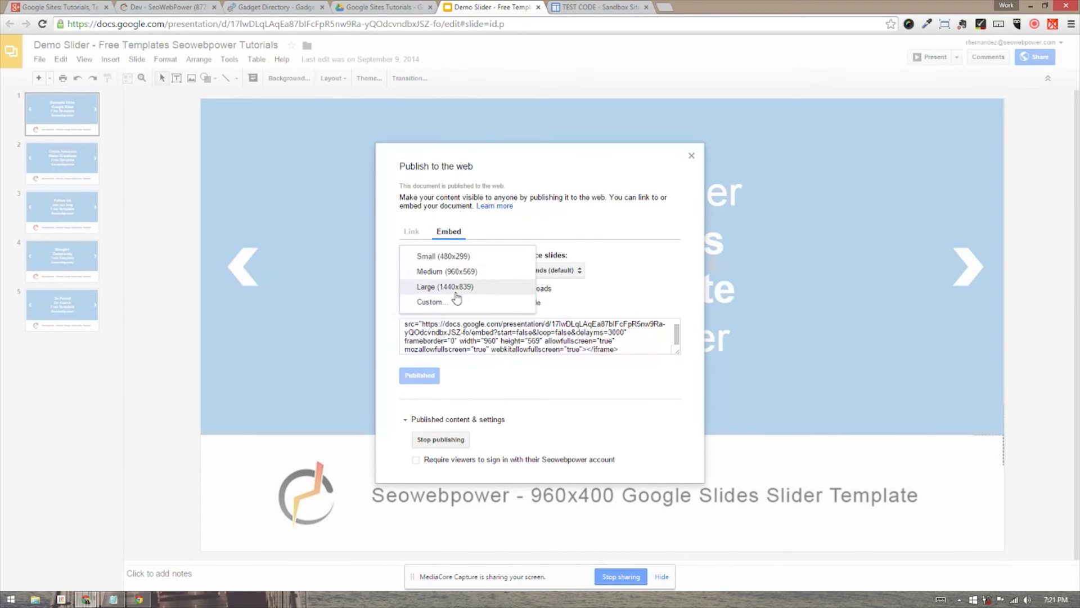
pyautogui.click(438, 303)
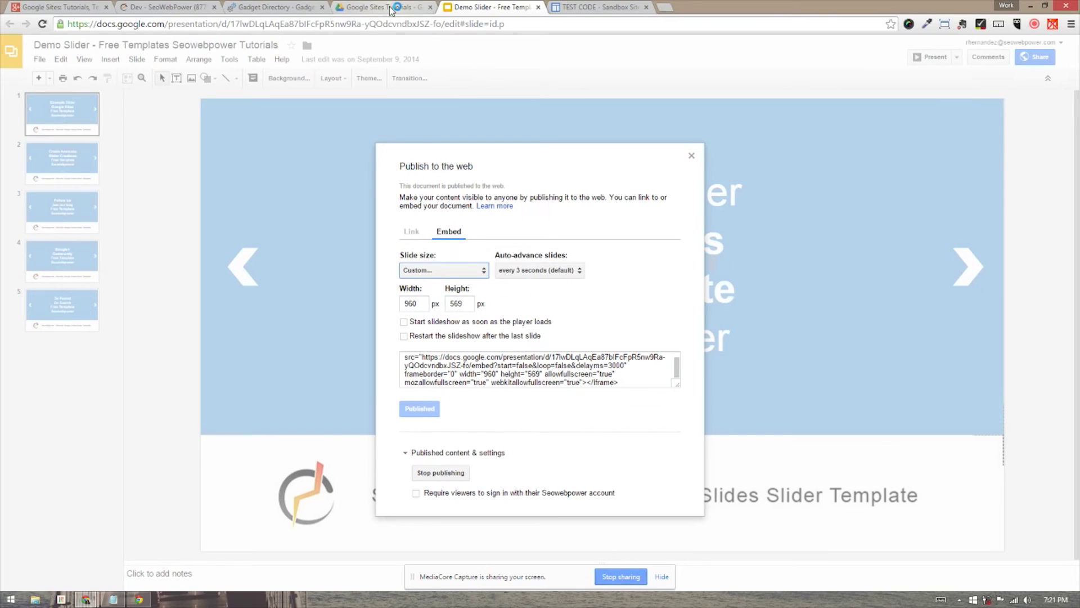
pyautogui.click(588, 7)
# - Check the gadget's 960×569 width and height and keep Display Height at 400
pyautogui.click(568, 279)
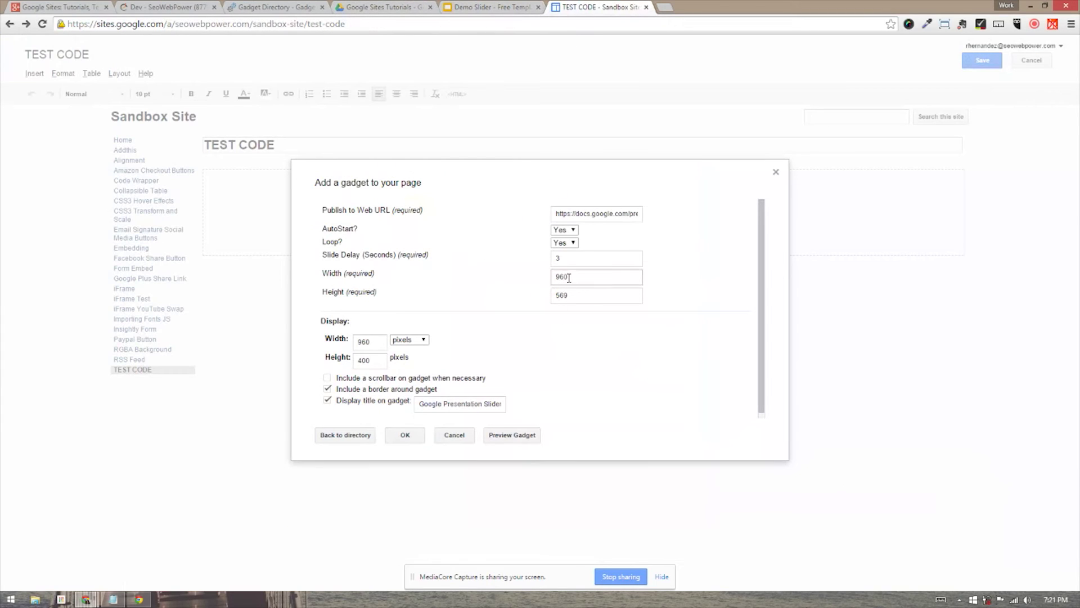
pyautogui.click(581, 297)
pyautogui.moveTo(385, 360); pyautogui.dragTo(358, 361)
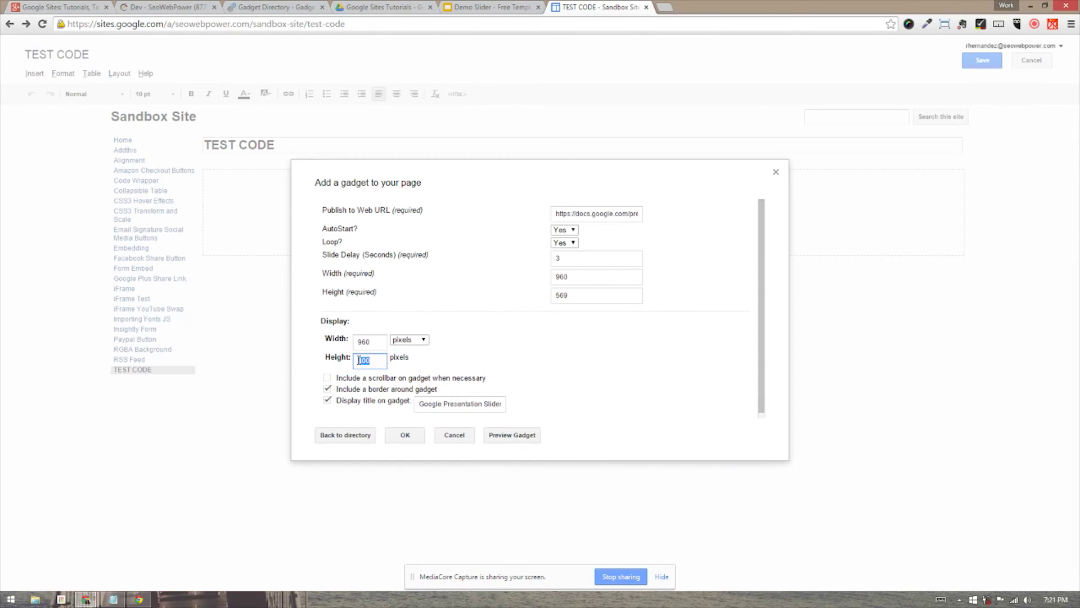
pyautogui.click(407, 359)
# - Untick Display title and Include a border, insert the gadget, and centre it
pyautogui.click(328, 400)
pyautogui.click(327, 390)
pyautogui.click(406, 436)
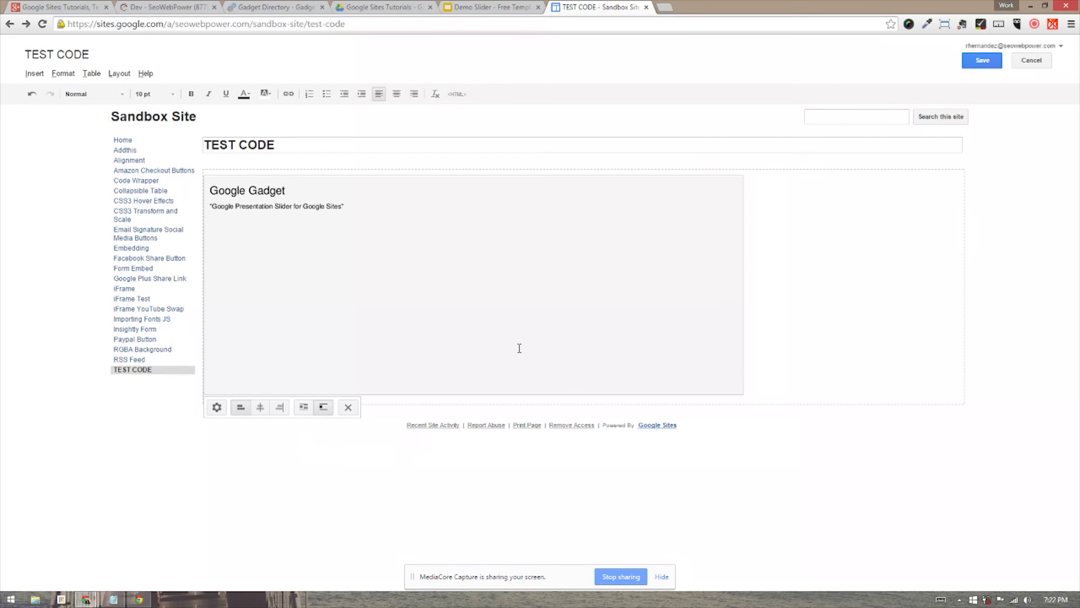
pyautogui.click(260, 407)
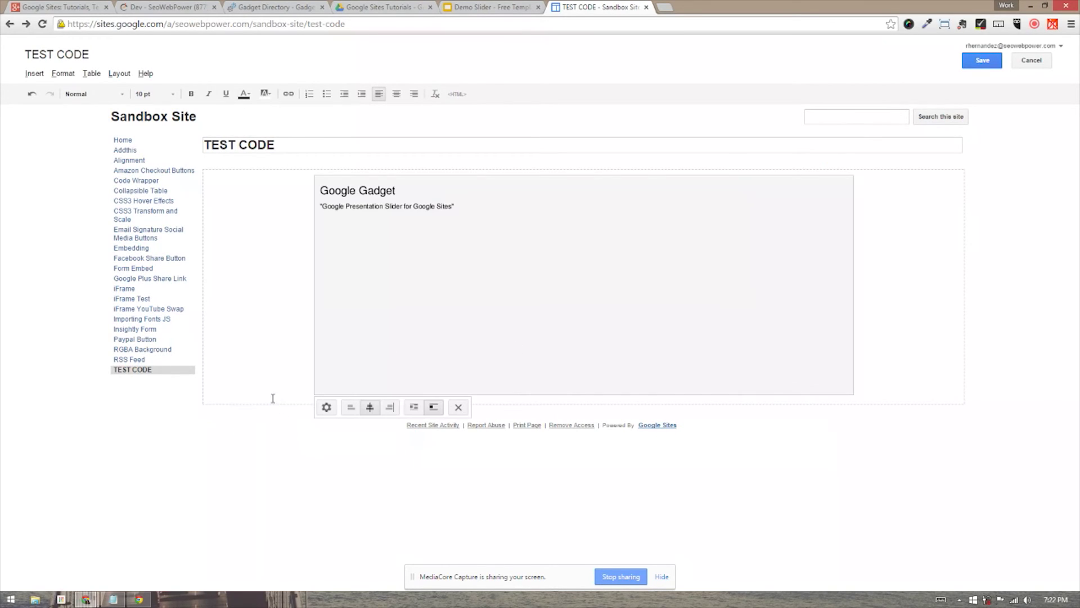
# - Save the TEST CODE page with the new Presentation Slider gadget
pyautogui.click(982, 61)
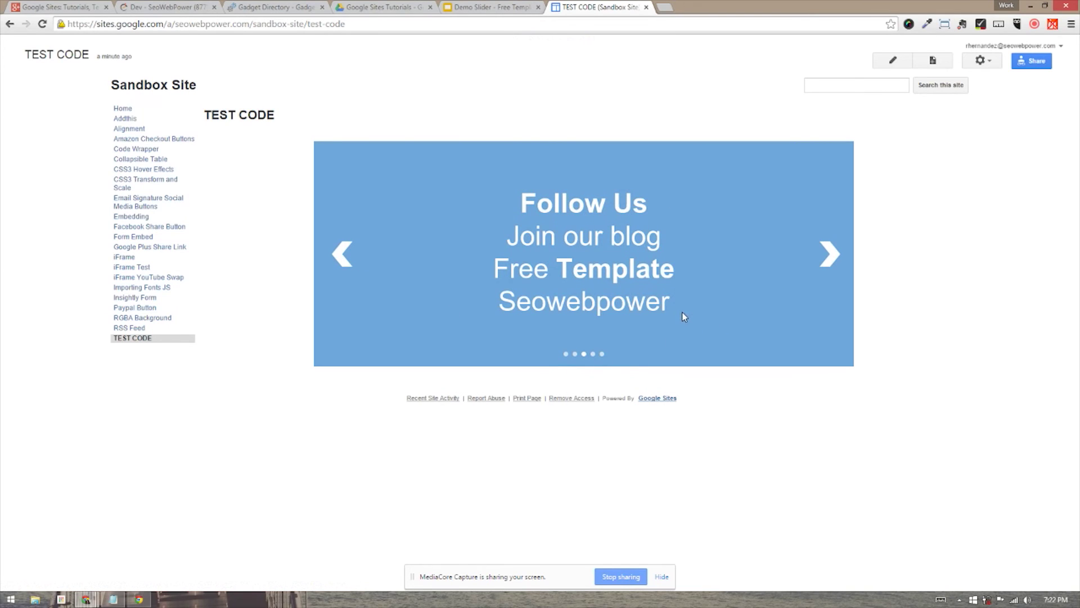
# - Change the slider gadget's Display Height to 500 in its properties and save the page
pyautogui.click(893, 61)
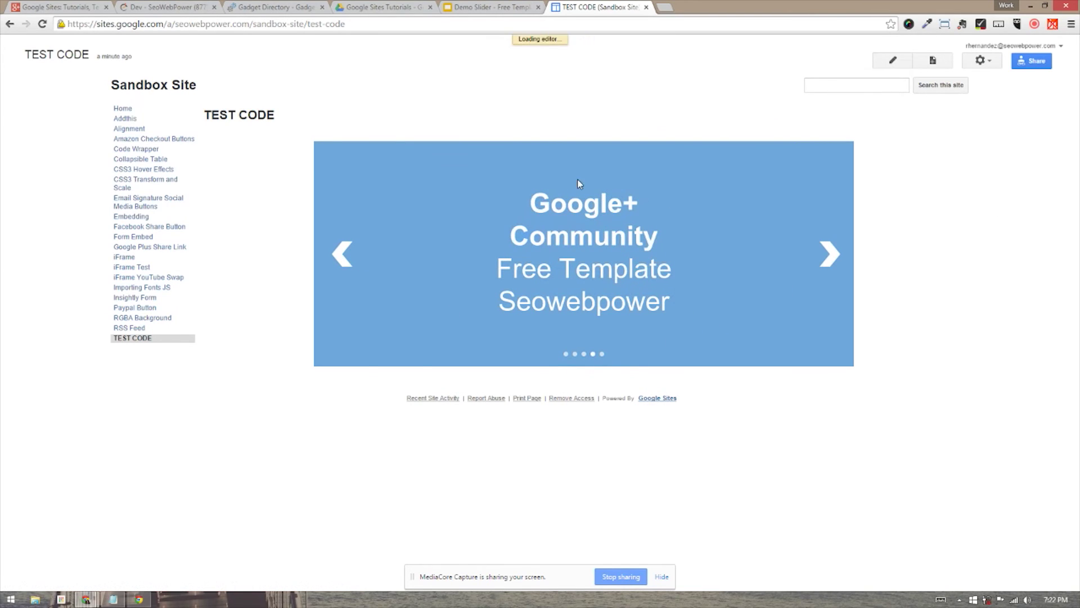
pyautogui.click(327, 410)
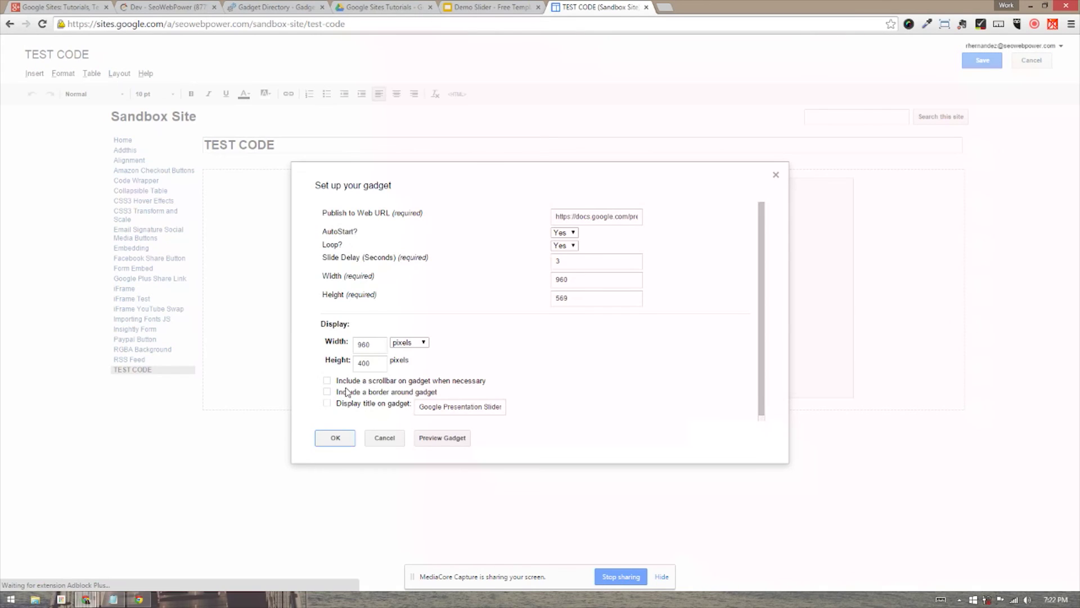
pyautogui.click(379, 363)
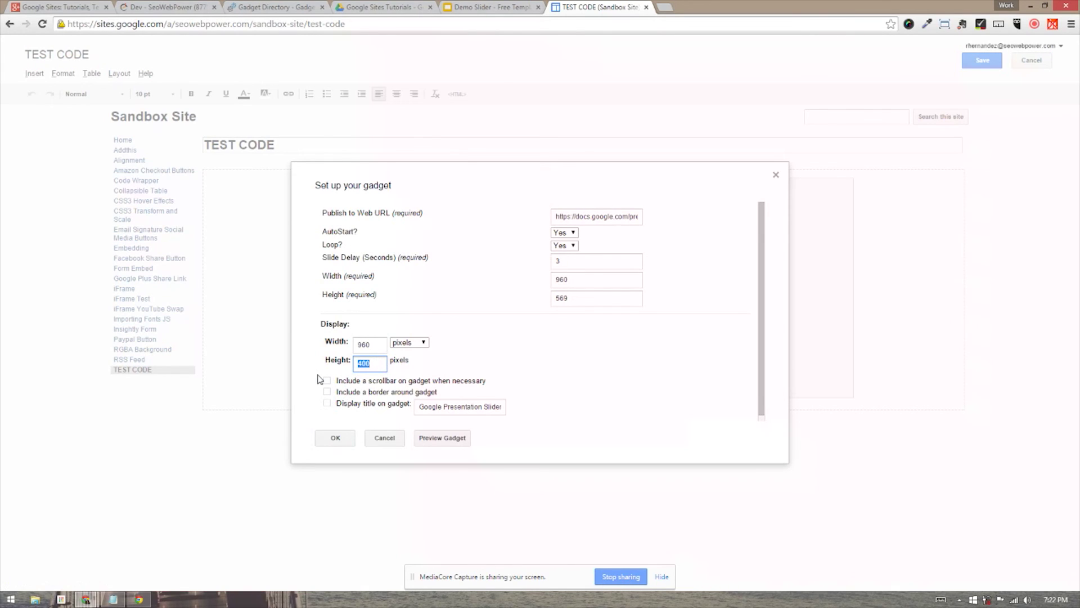
pyautogui.write('500')
pyautogui.click(335, 438)
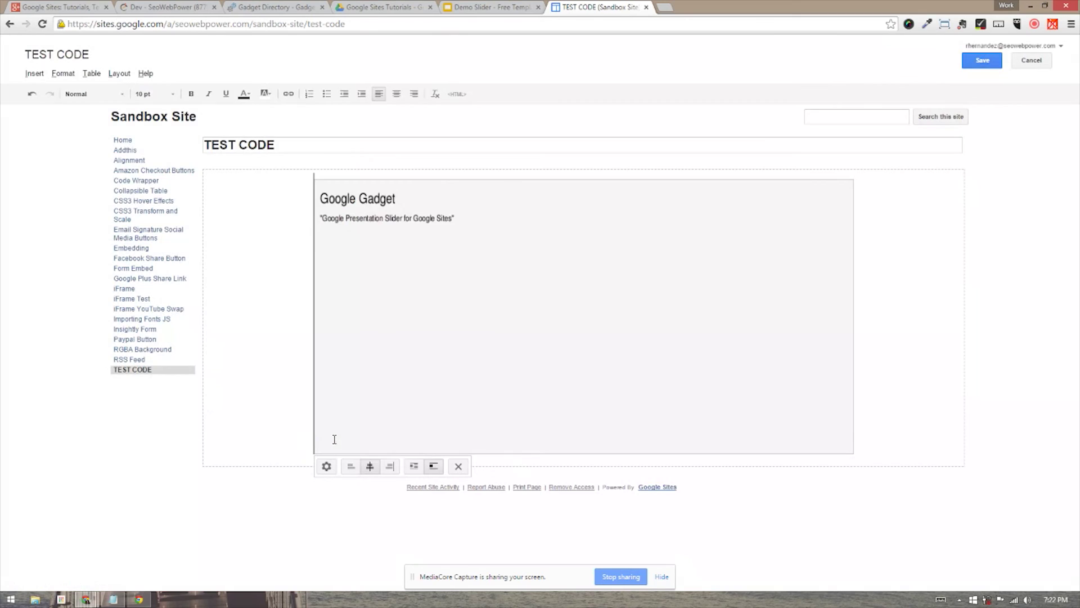
pyautogui.click(981, 63)
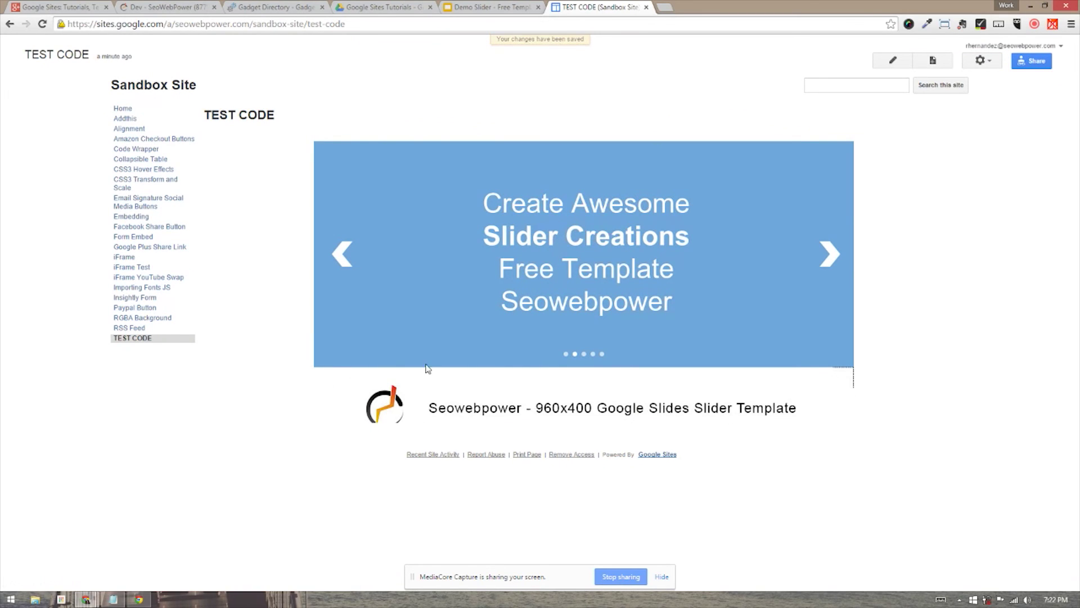
pyautogui.click(893, 60)
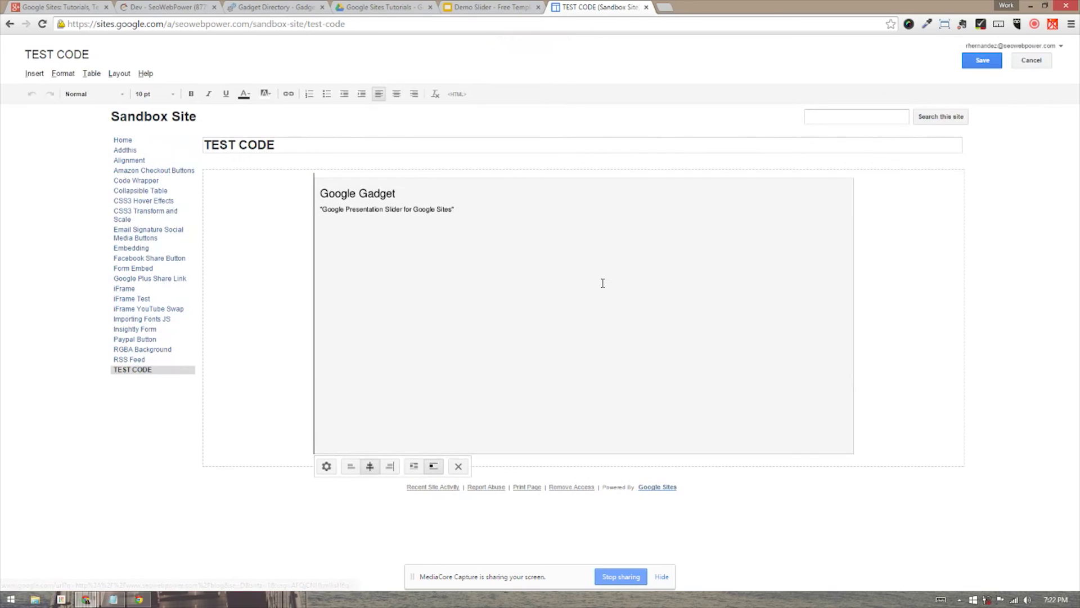
# - Set the slider gadget's Display Height back to 400 and save TEST CODE
pyautogui.click(326, 466)
pyautogui.doubleClick(363, 362)
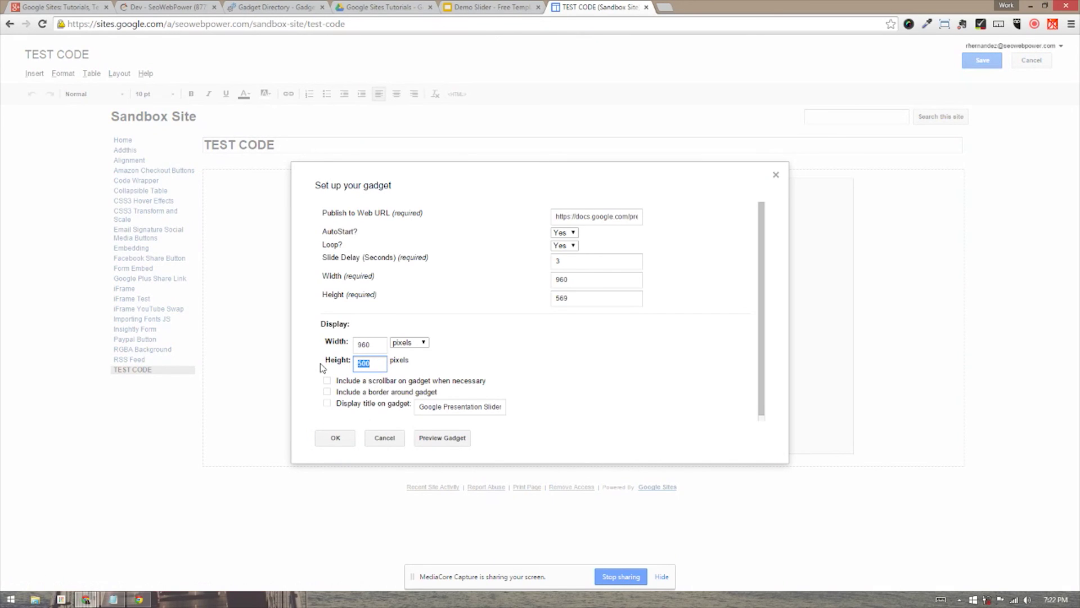
pyautogui.write('400')
pyautogui.click(346, 438)
pyautogui.click(982, 60)
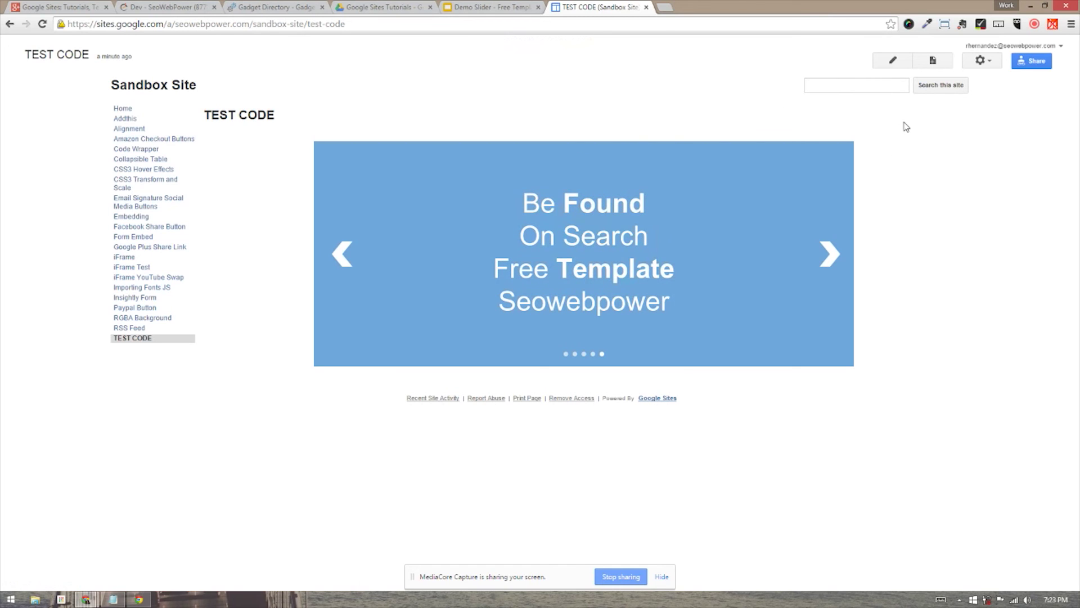
pyautogui.click(1034, 25)
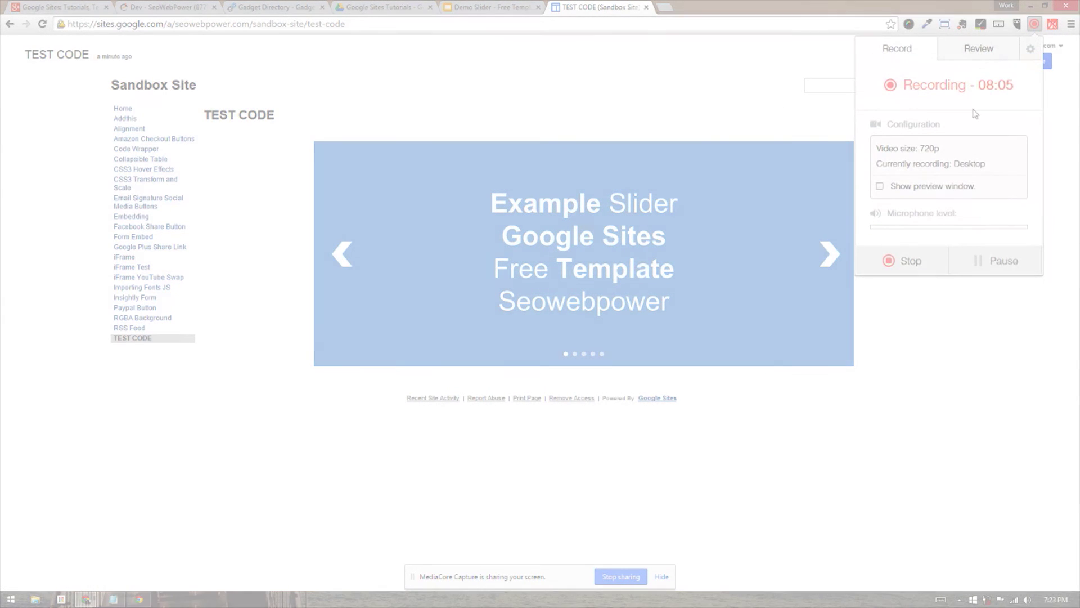